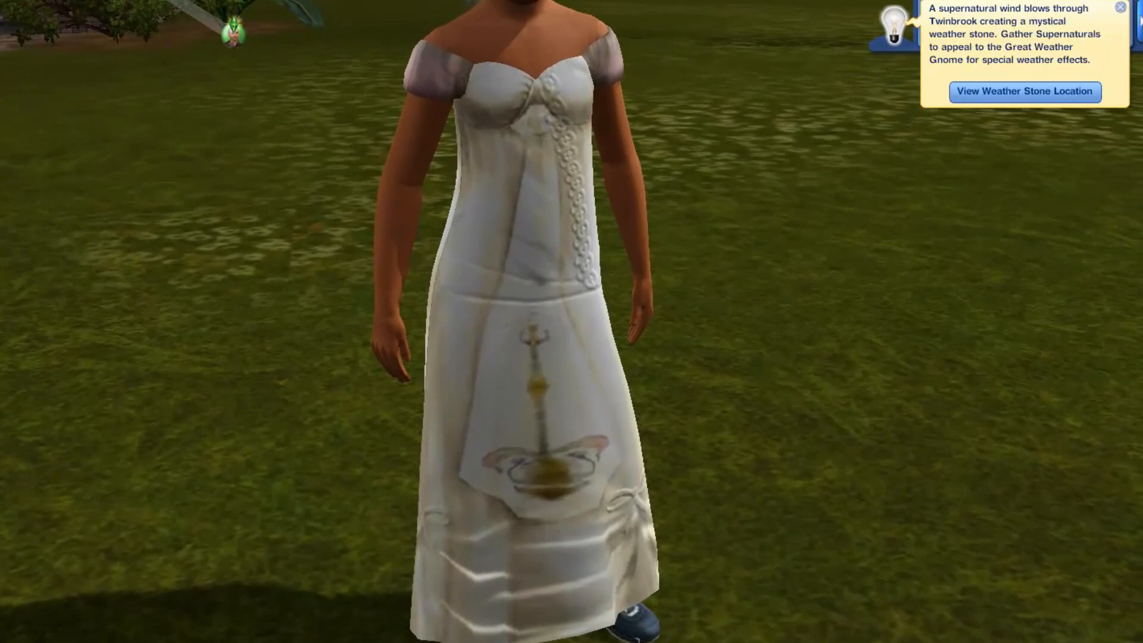
Examine the child's white dress in the game from near and far, checking the bodice, skirt and hem for texture faults
key("w")
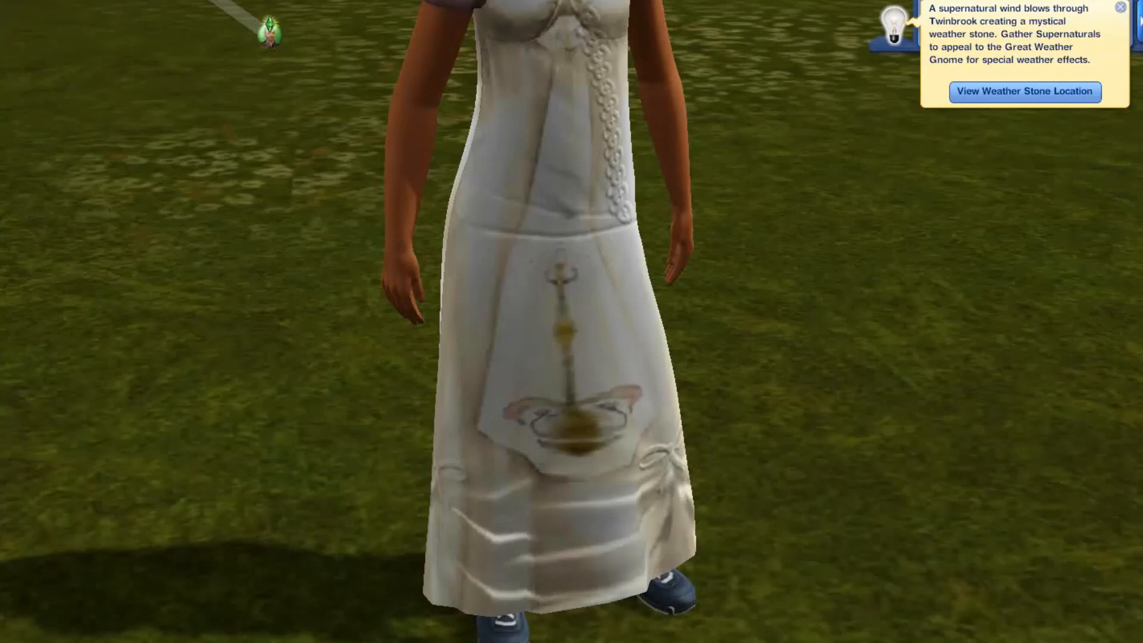
scroll(571, 322, "down", 2)
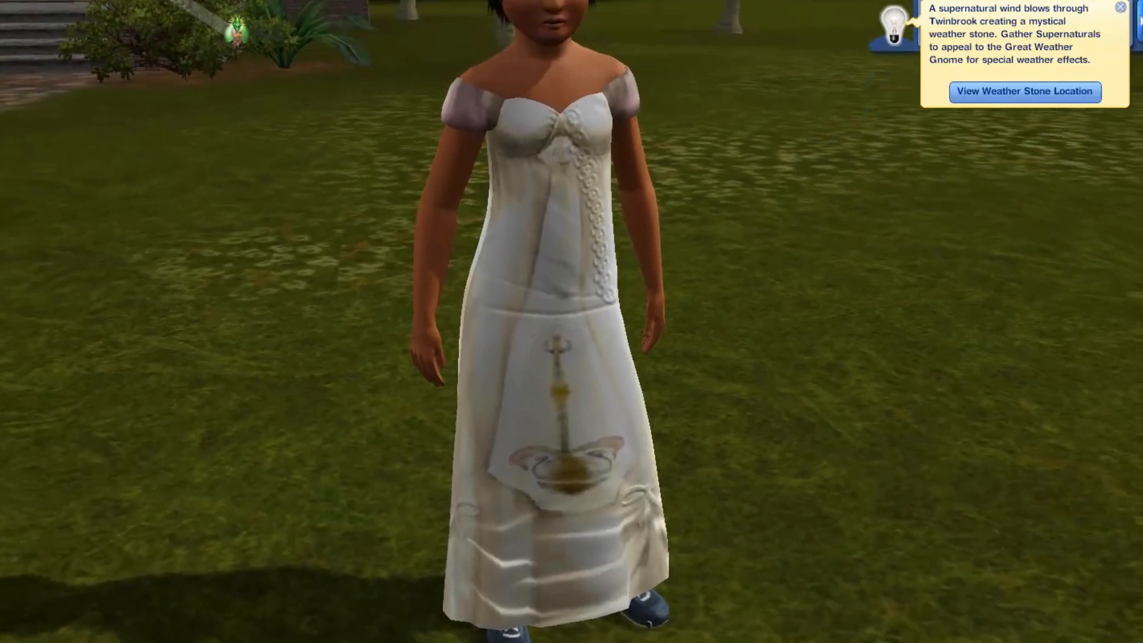
scroll(571, 321, "down", 3)
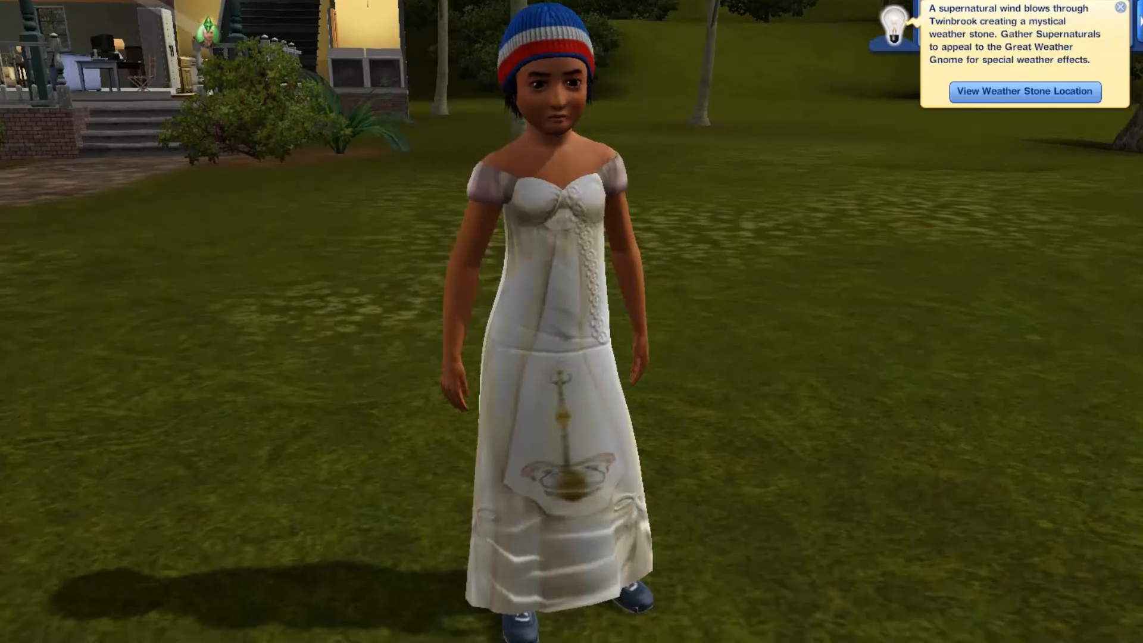
key("w")
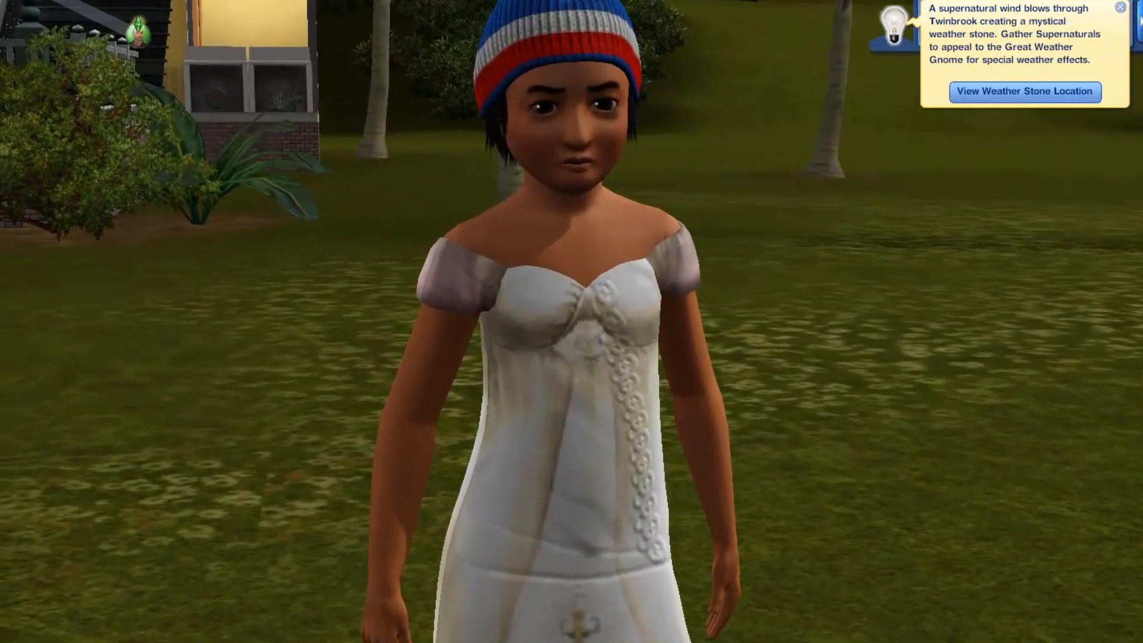
key("w")
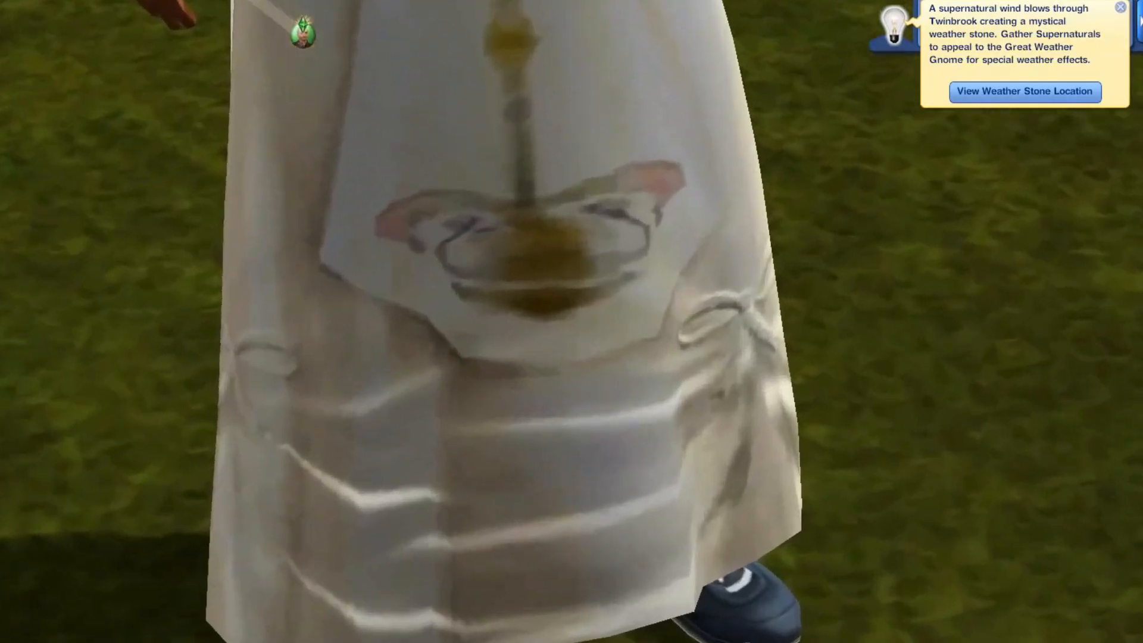
key("s")
key("s")
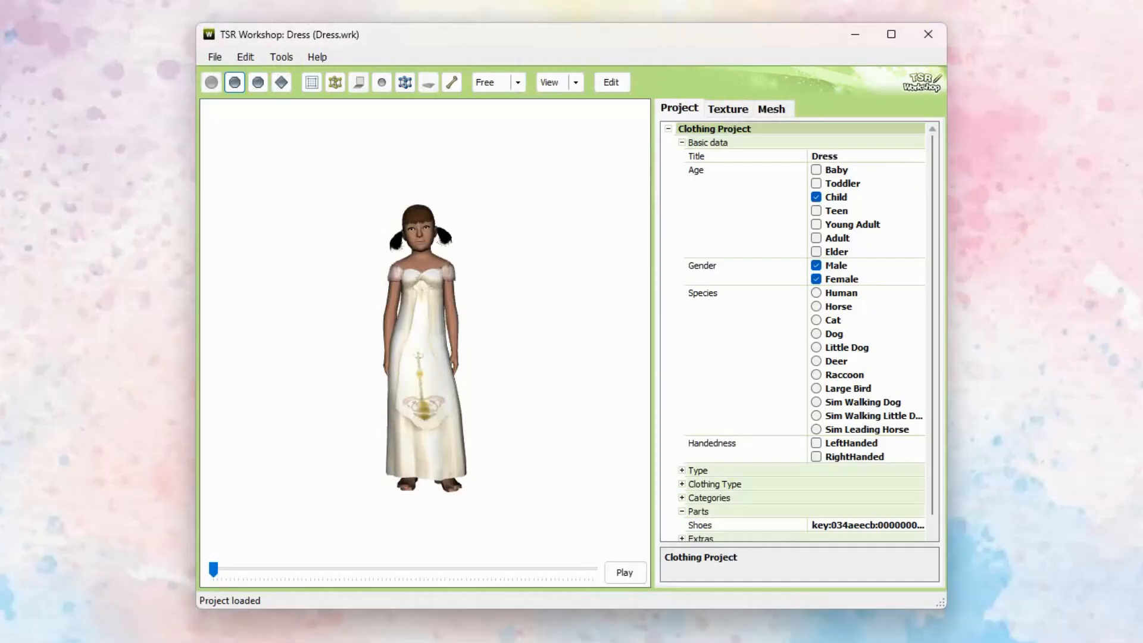
Switch to the Dress.wrk project in TSR Workshop and inspect the dress on the child model up close and from different angles
scroll(425, 344, "up", 3)
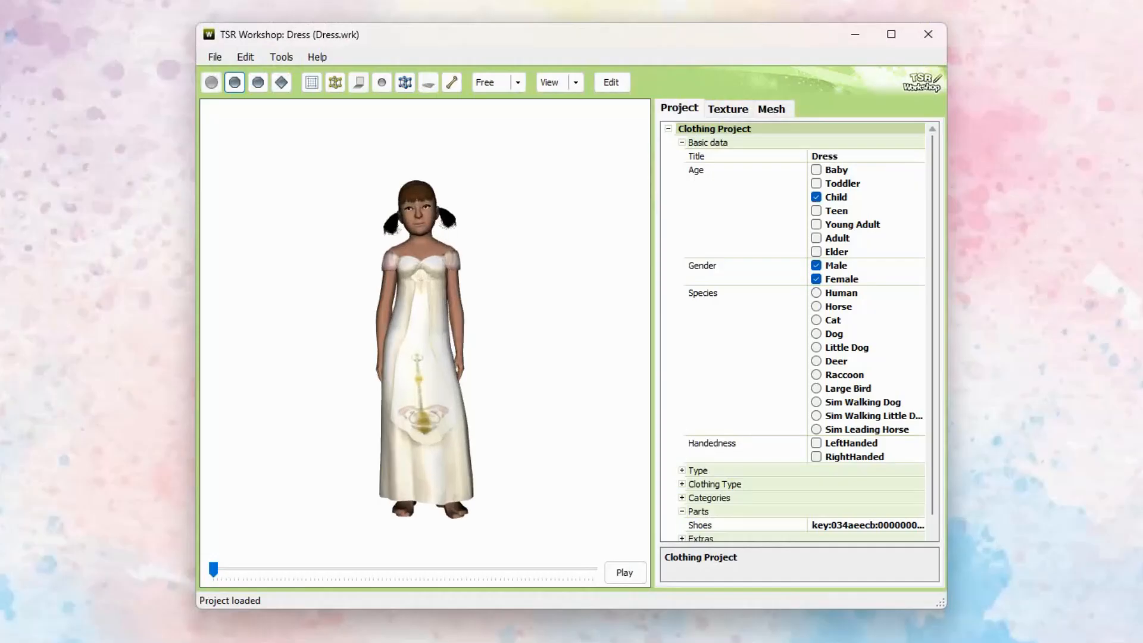
scroll(425, 344, "up", 3)
scroll(425, 343, "down", 2)
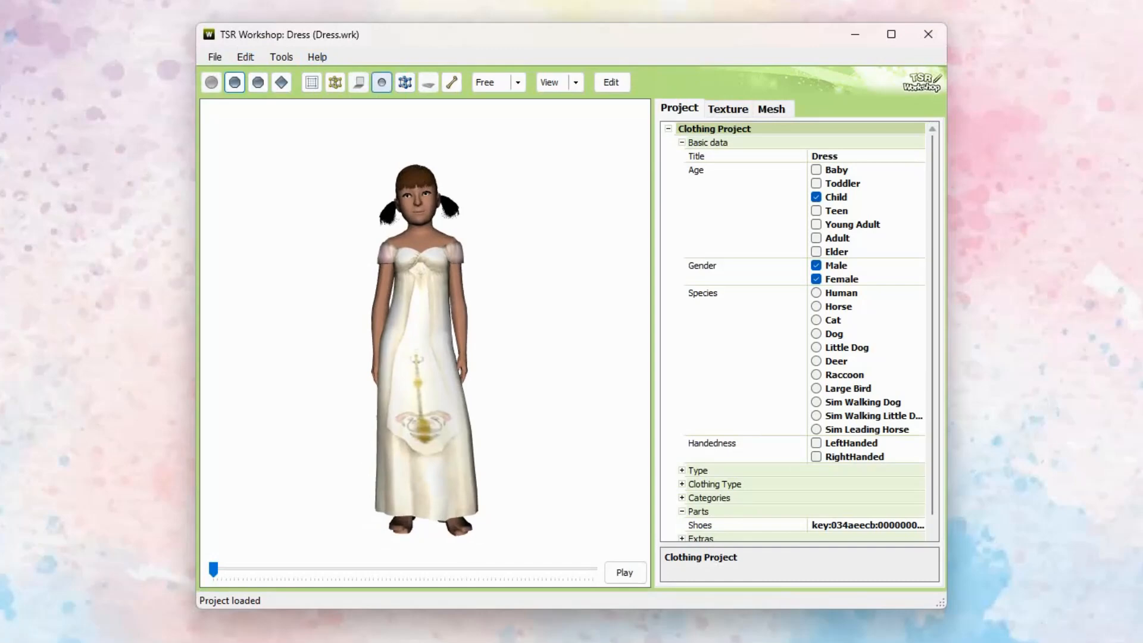
scroll(425, 351, "up", 1)
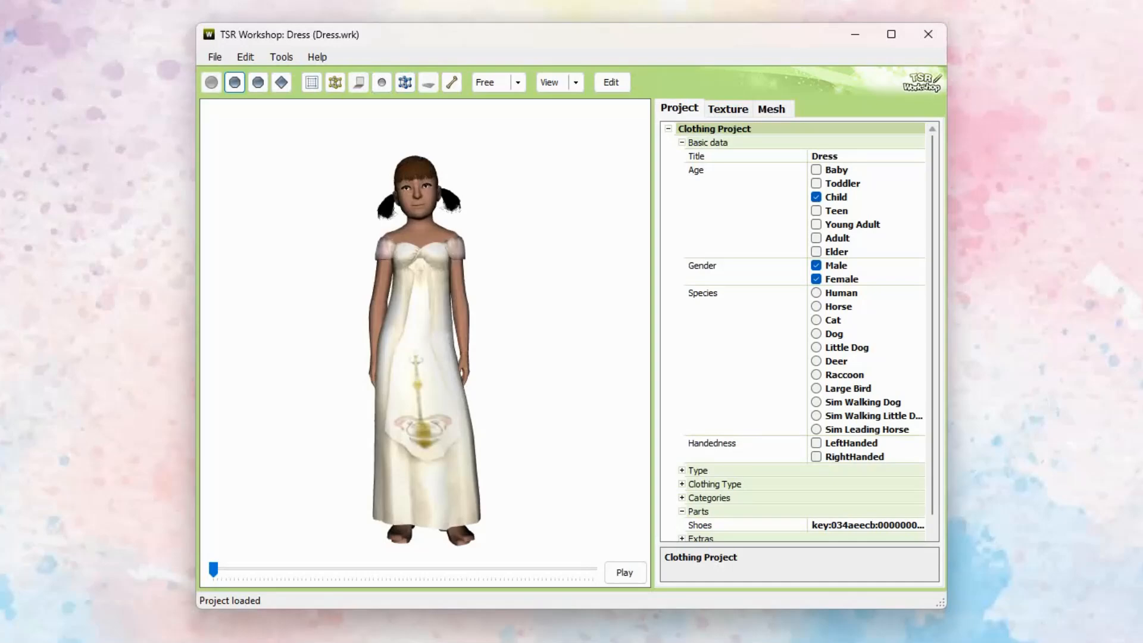
left_click_drag(381, 352, 409, 350)
scroll(425, 352, "up", 8)
scroll(425, 352, "up", 8)
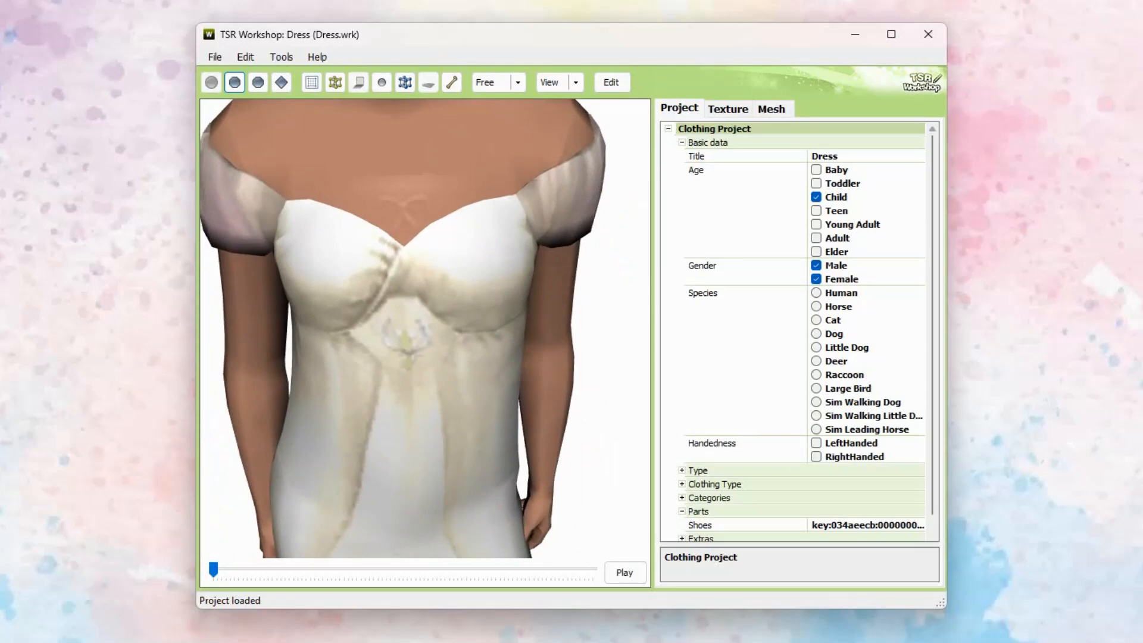
scroll(425, 329, "down", 8)
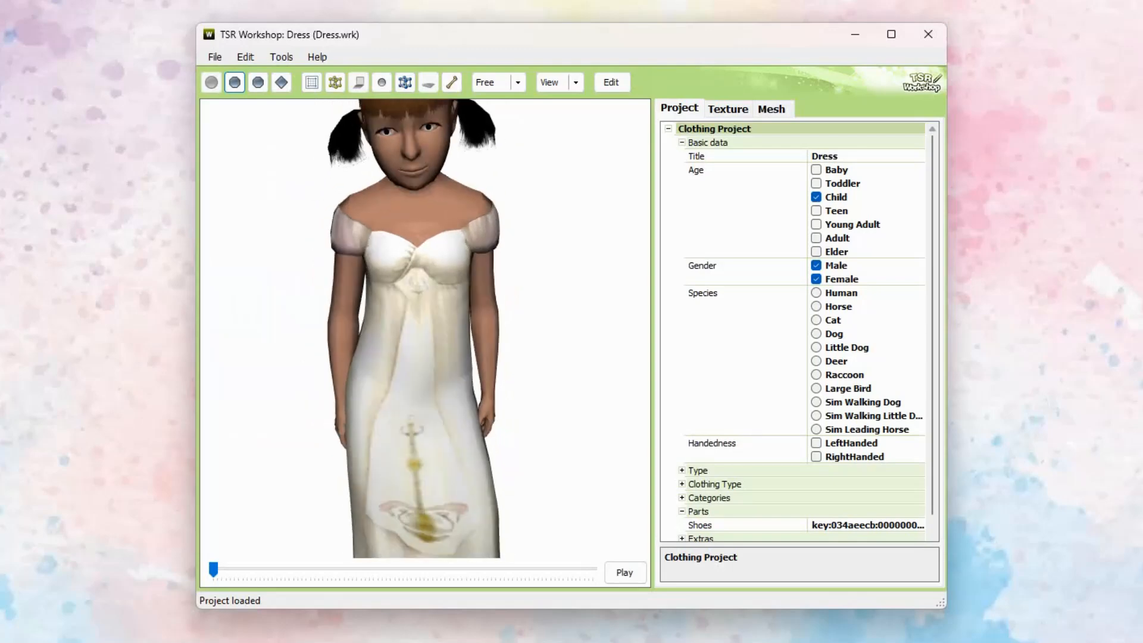
left_click_drag(425, 329, 581, 331)
scroll(425, 328, "down", 3)
left_click_drag(425, 329, 267, 323)
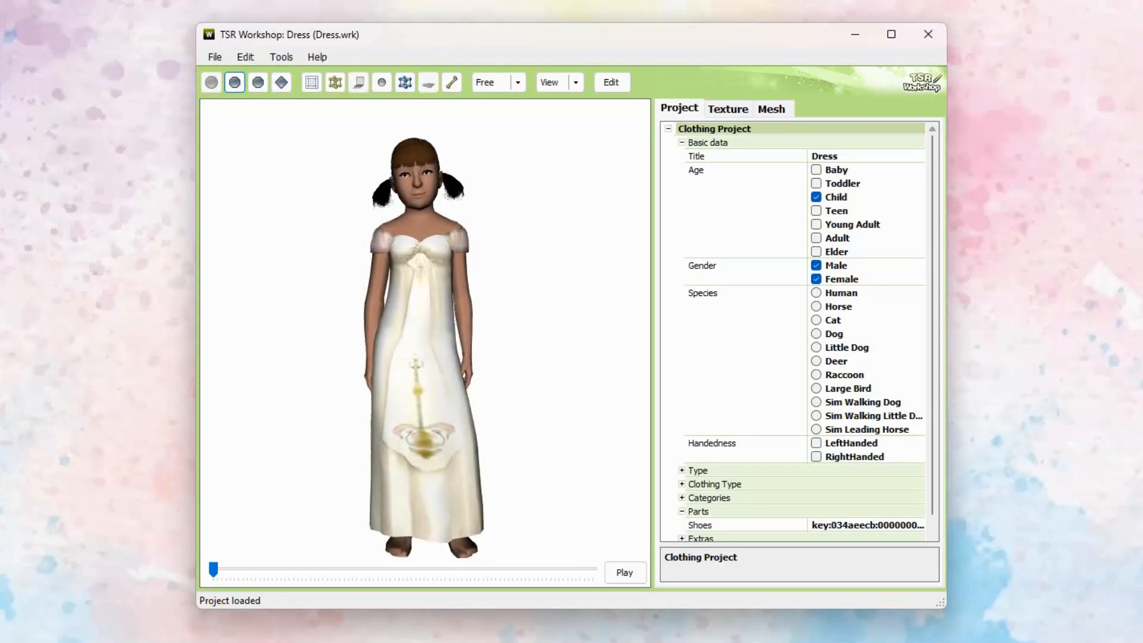
scroll(425, 343, "up", 1)
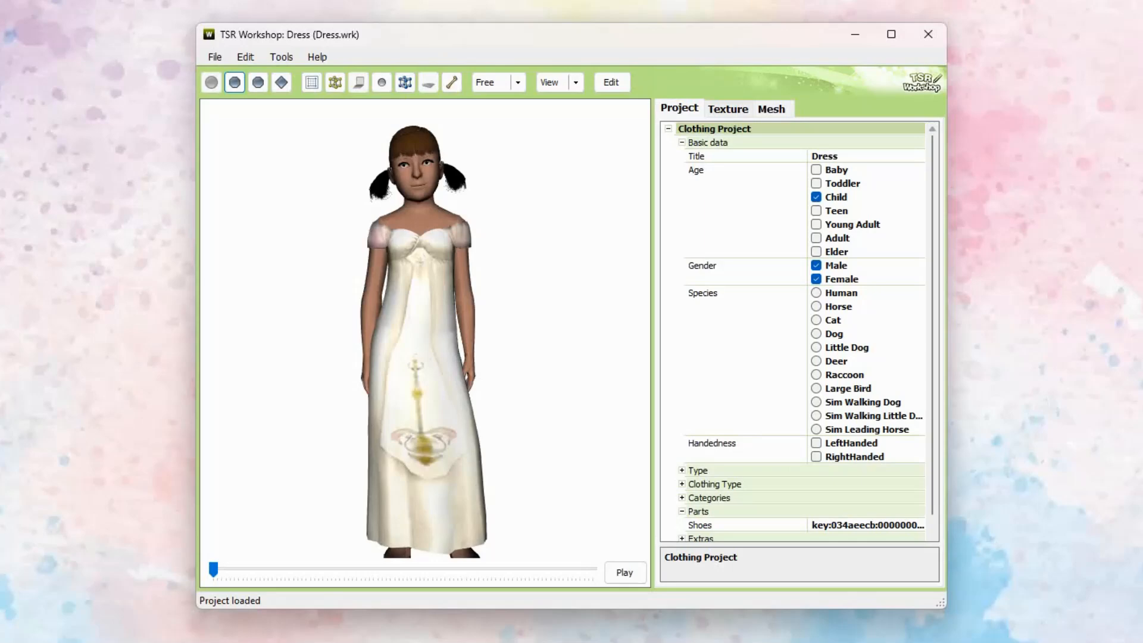
Review the dress project's texture maps, including the overlay, mask, multiplier, specular and ambient maps
left_click(727, 108)
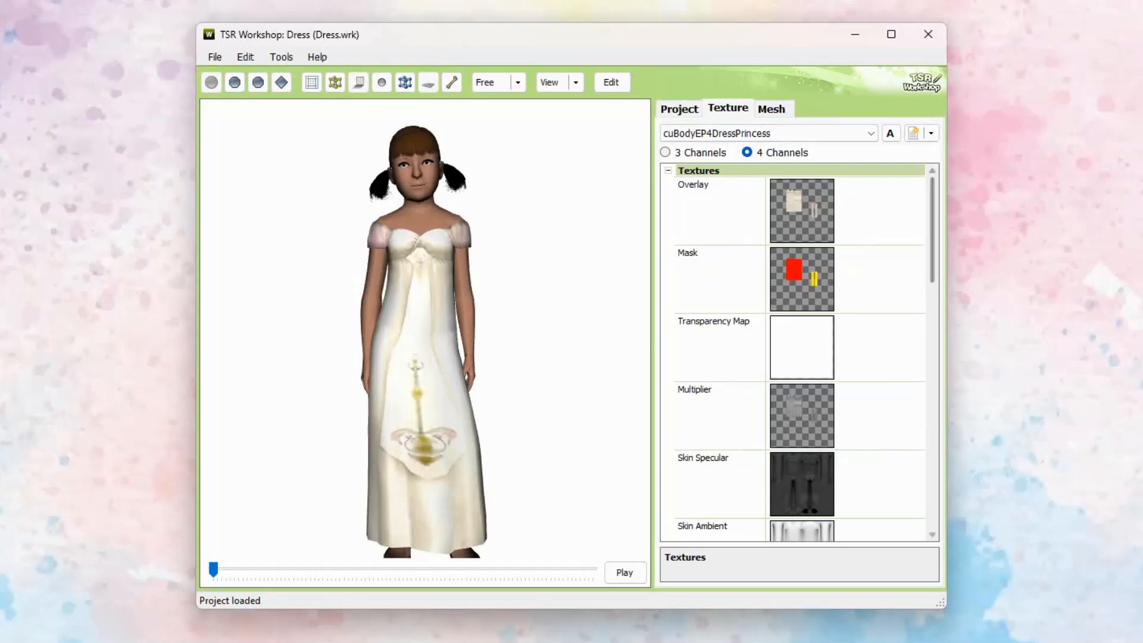
scroll(794, 351, "down", 10)
scroll(795, 351, "up", 5)
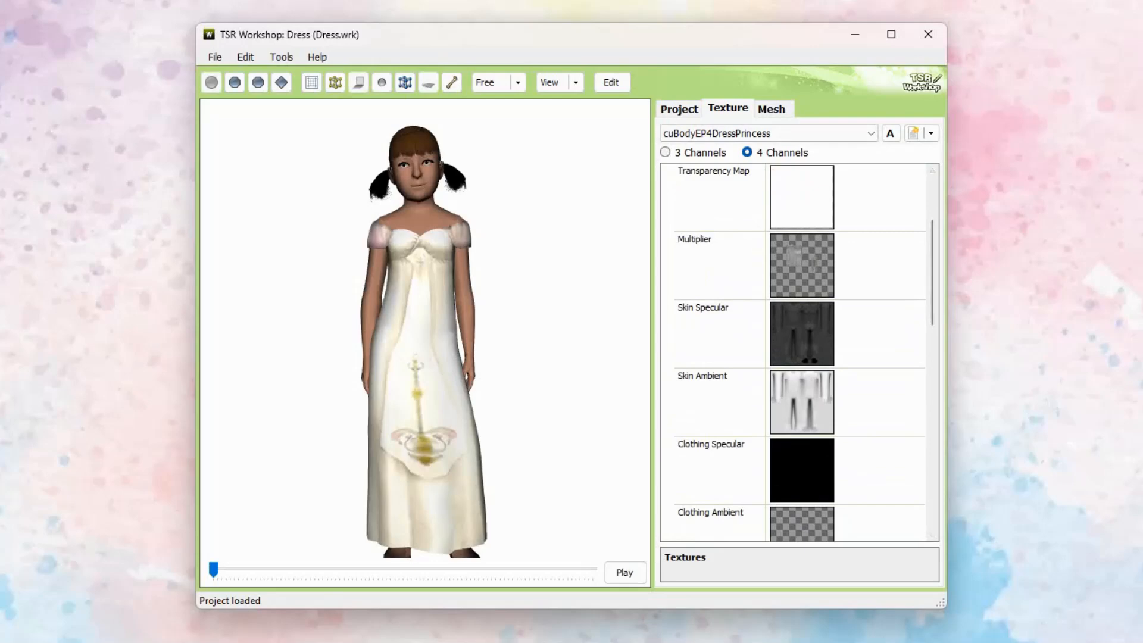
scroll(794, 352, "down", 6)
scroll(795, 351, "up", 10)
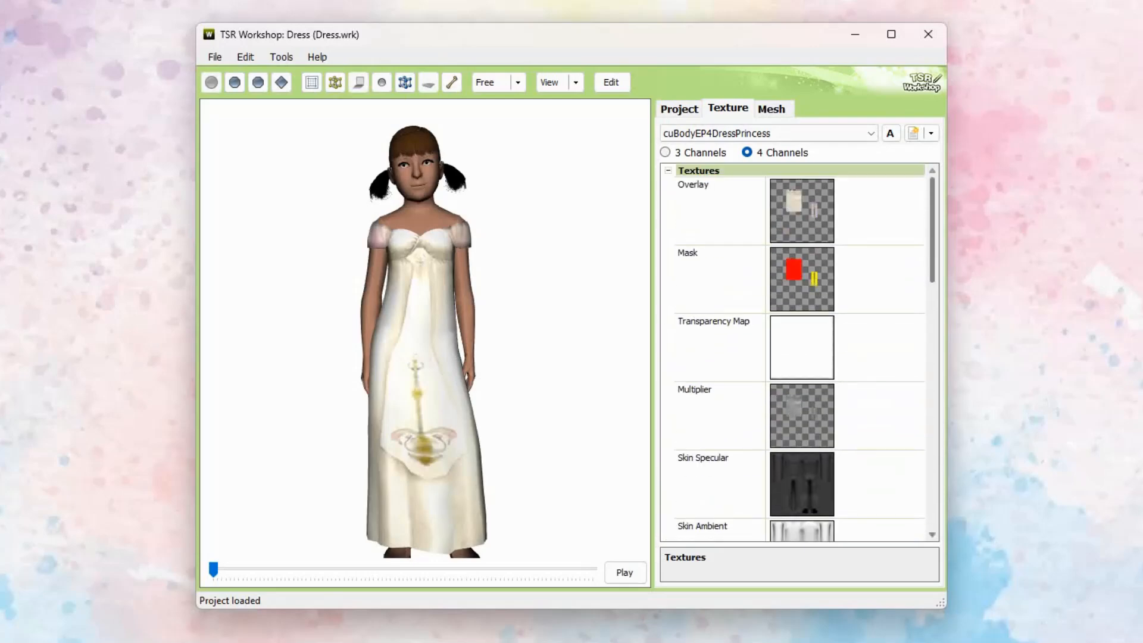
scroll(423, 329, "up", 2)
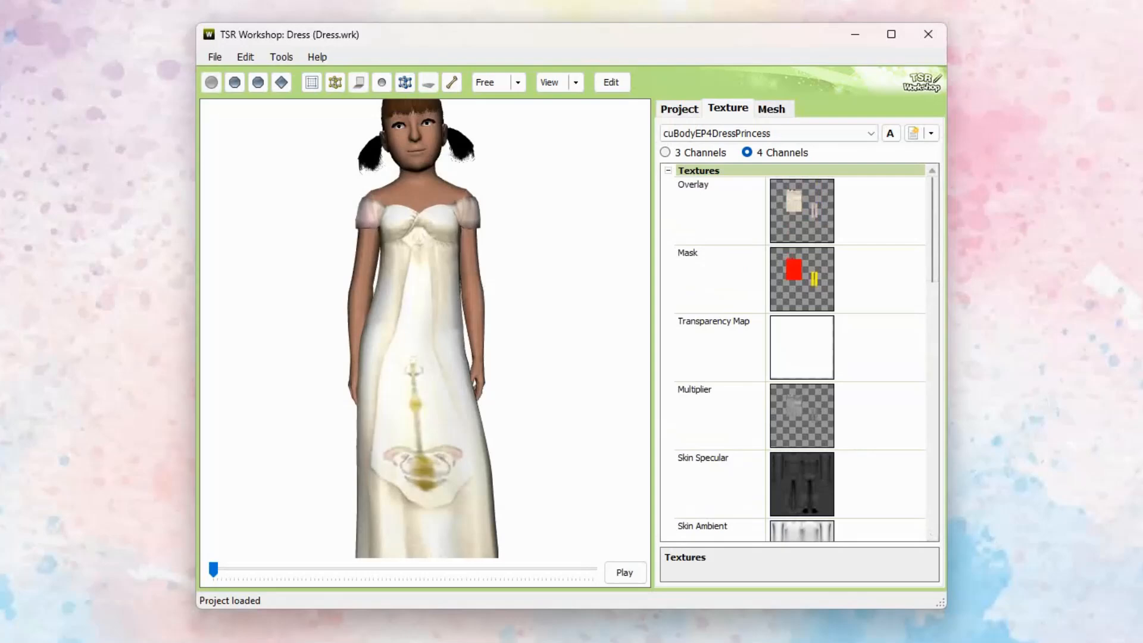
Display the dress mesh's high level of detail group
left_click(772, 109)
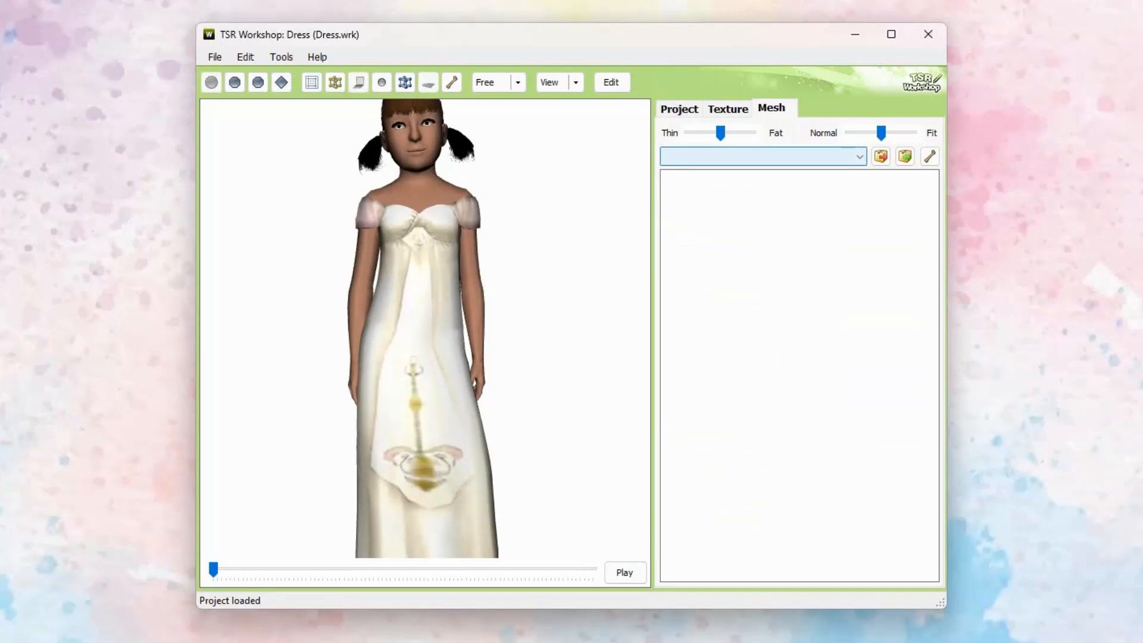
left_click(765, 157)
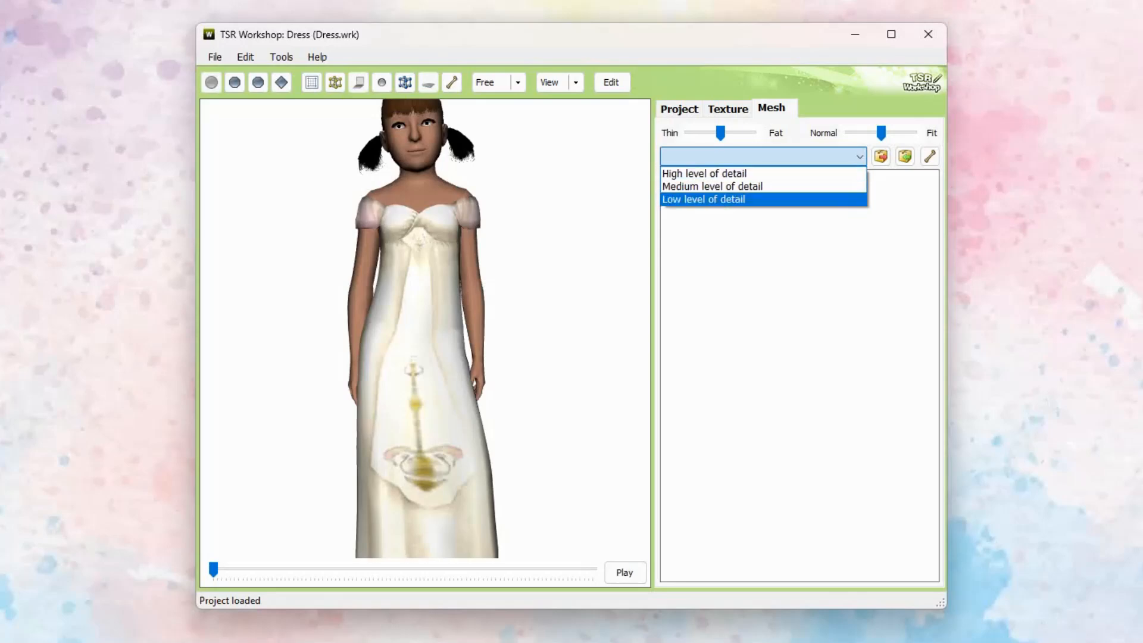
left_click(763, 174)
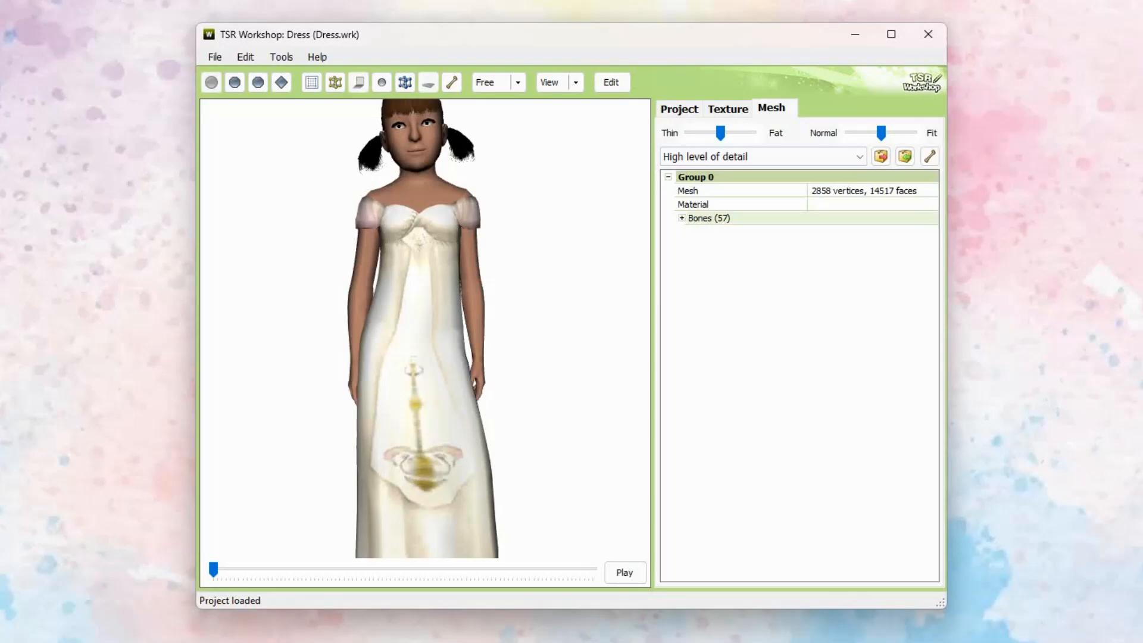
View Group 0's material parameters, close them without changes, and inspect the bodice of the dress on the model
left_click(929, 204)
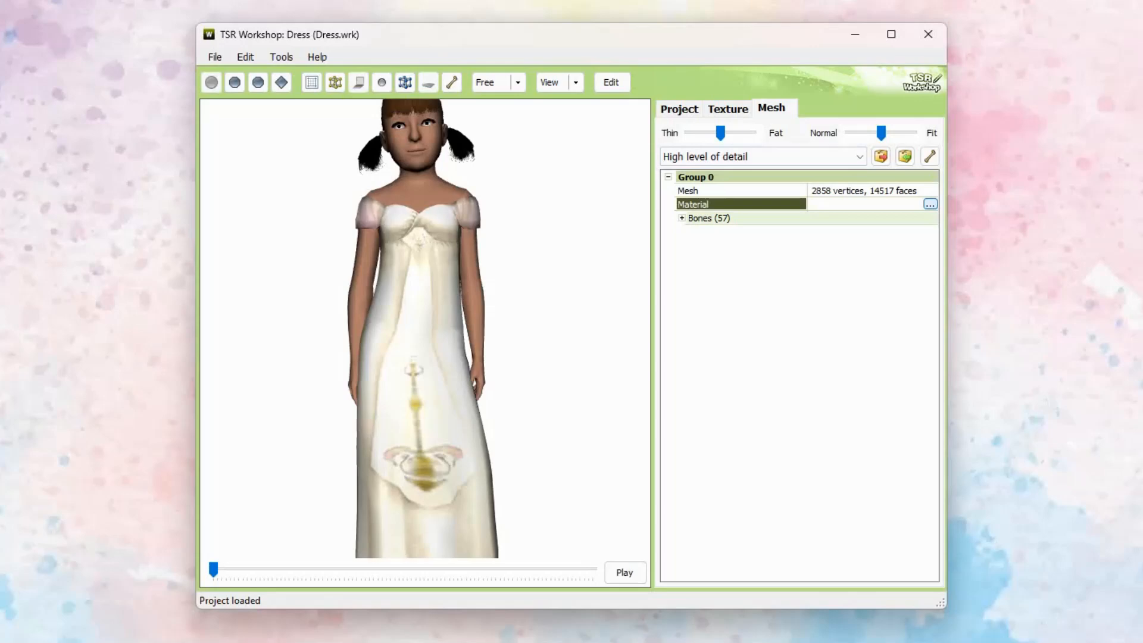
left_click(930, 204)
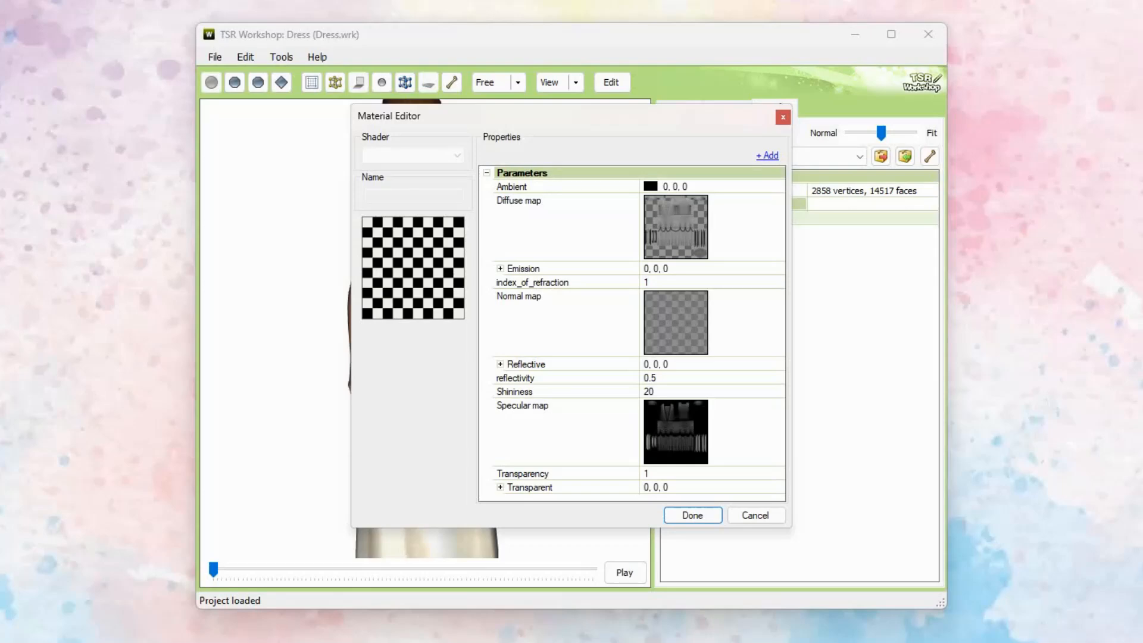
left_click(755, 516)
left_click_drag(429, 298, 426, 381)
scroll(425, 333, "up", 2)
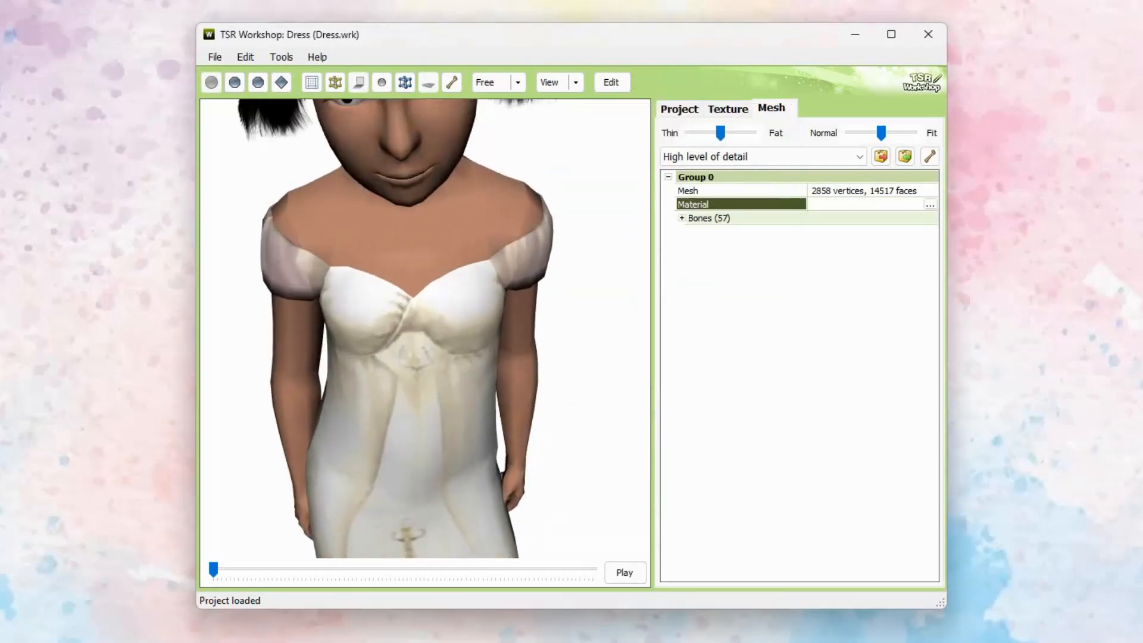
scroll(425, 334, "up", 2)
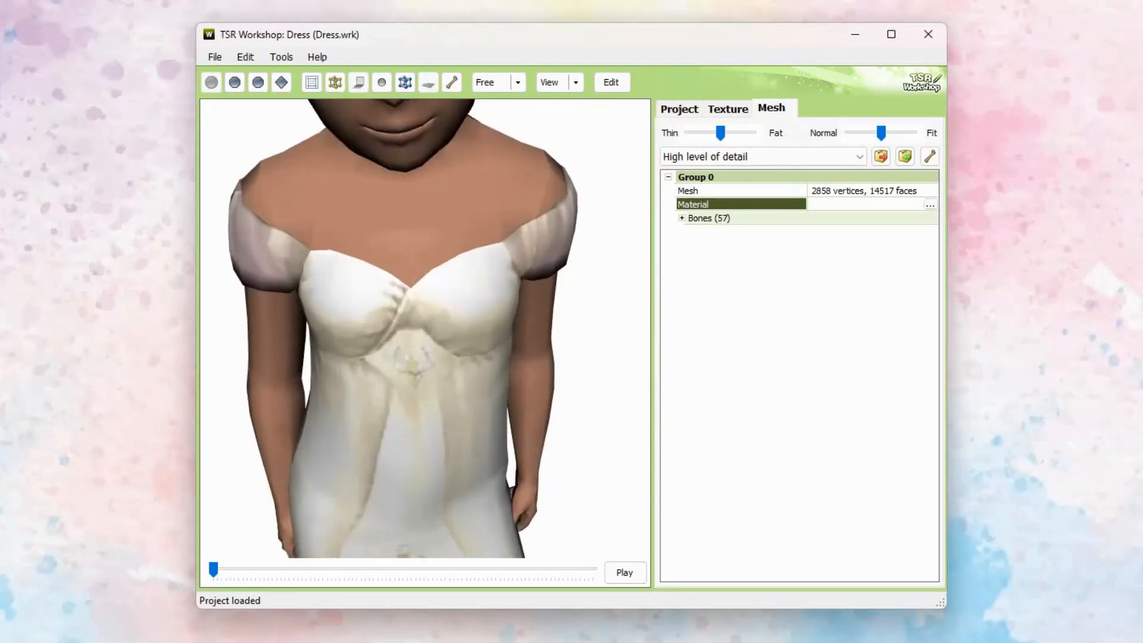
scroll(425, 334, "down", 2)
left_click_drag(417, 357, 417, 329)
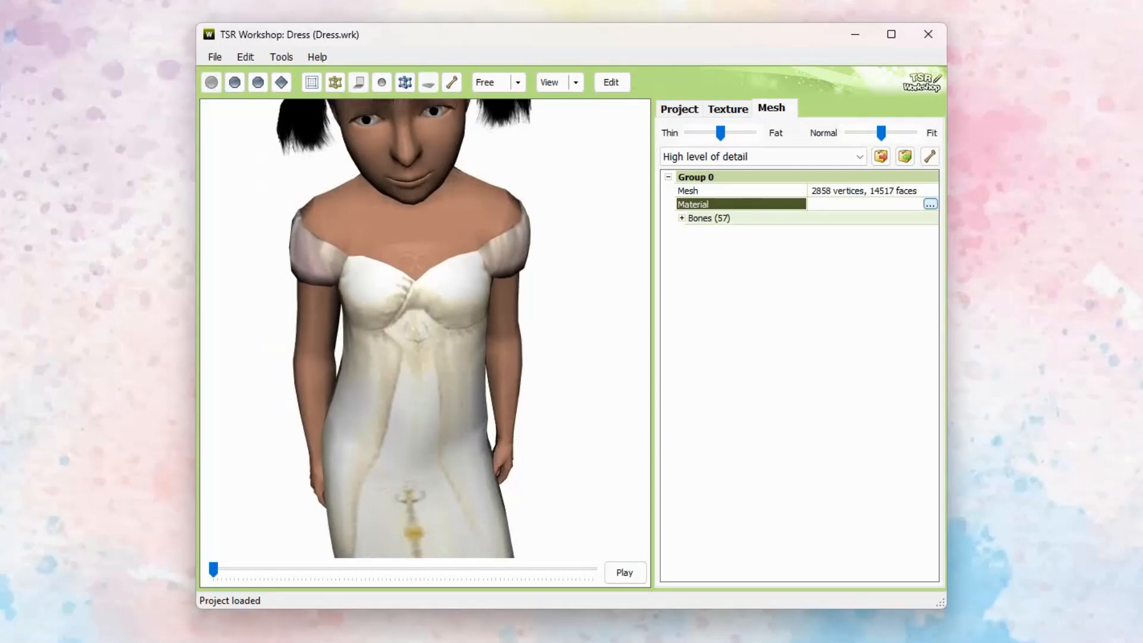
Replace the diffuse map in Group 0's material with the project's grey dress texture, instance 0x69305EC5
left_click(930, 204)
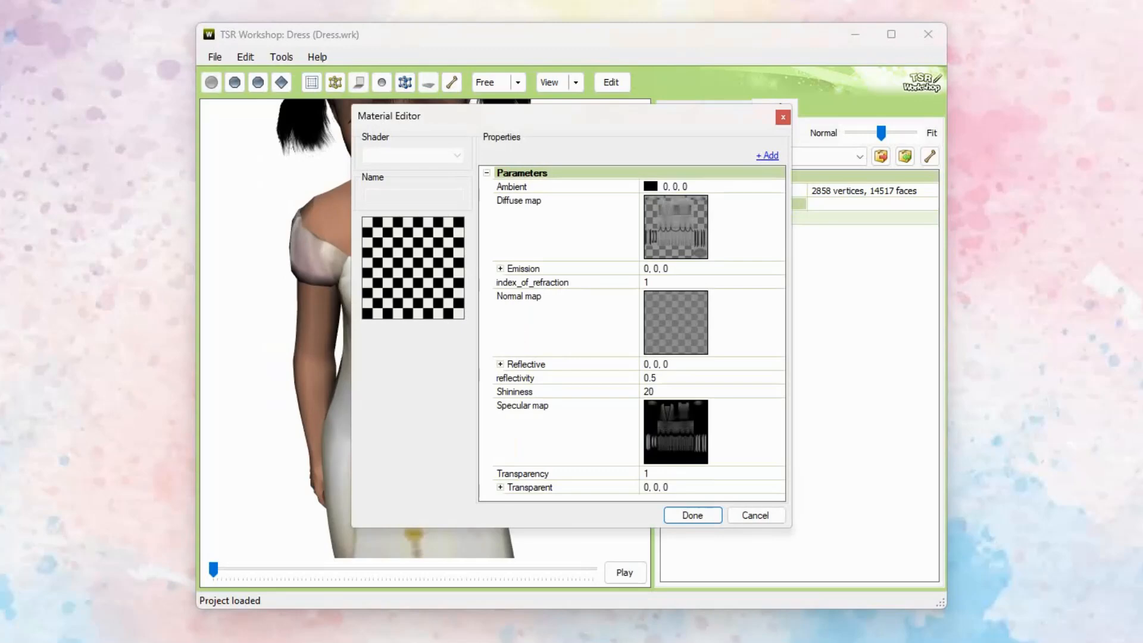
left_click(566, 227)
left_click(770, 203)
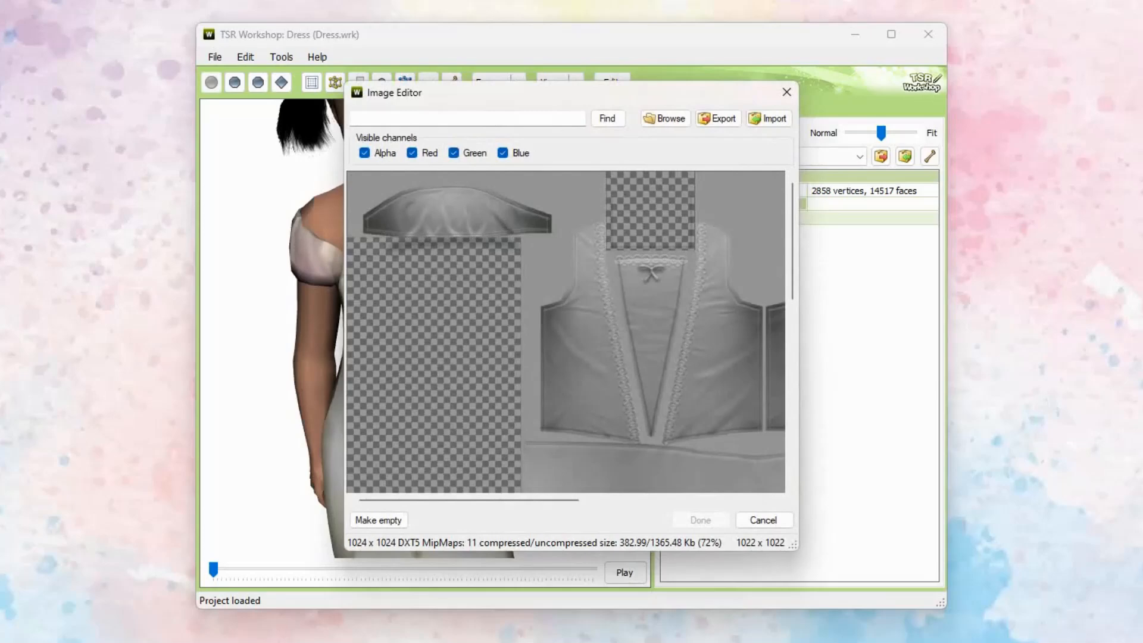
scroll(565, 332, "down", 3)
scroll(566, 331, "up", 3)
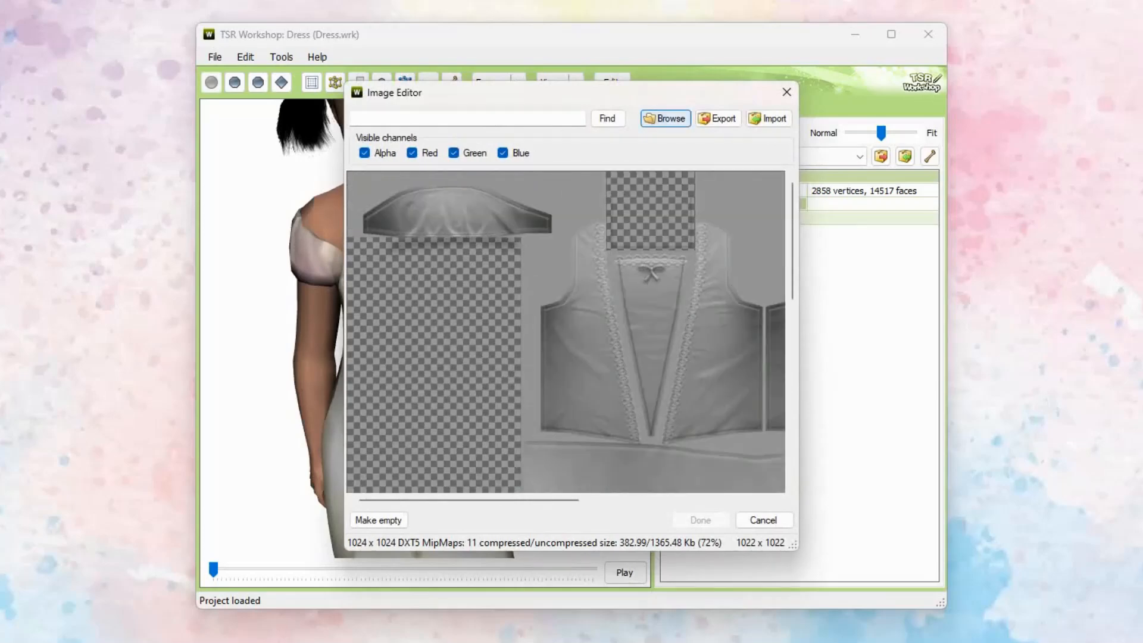
left_click(665, 118)
left_click(445, 236)
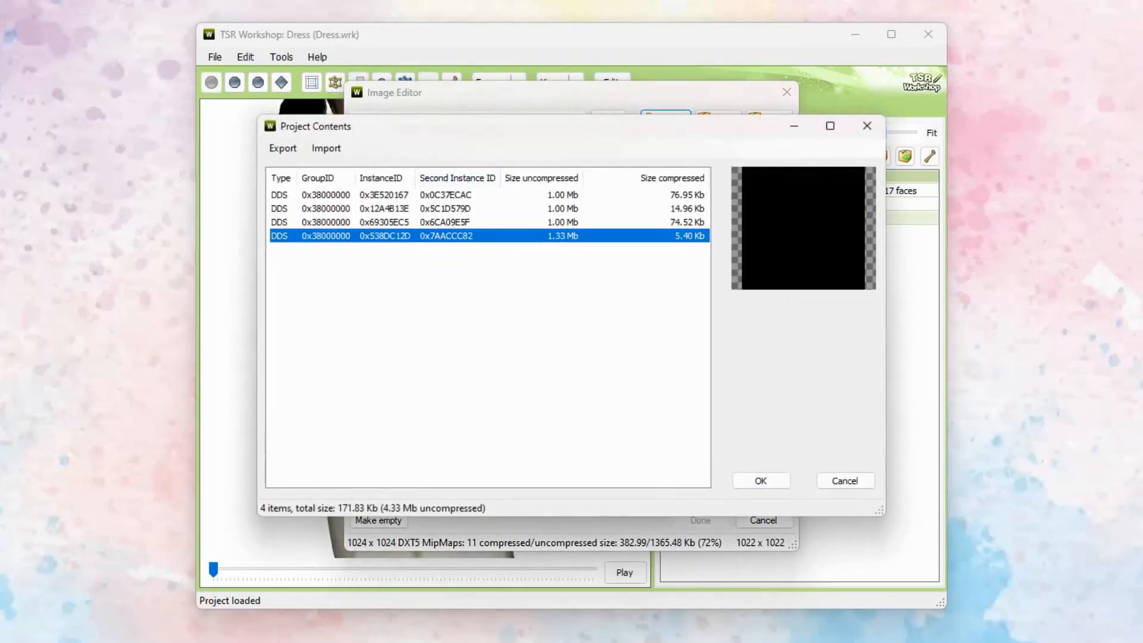
left_click(445, 223)
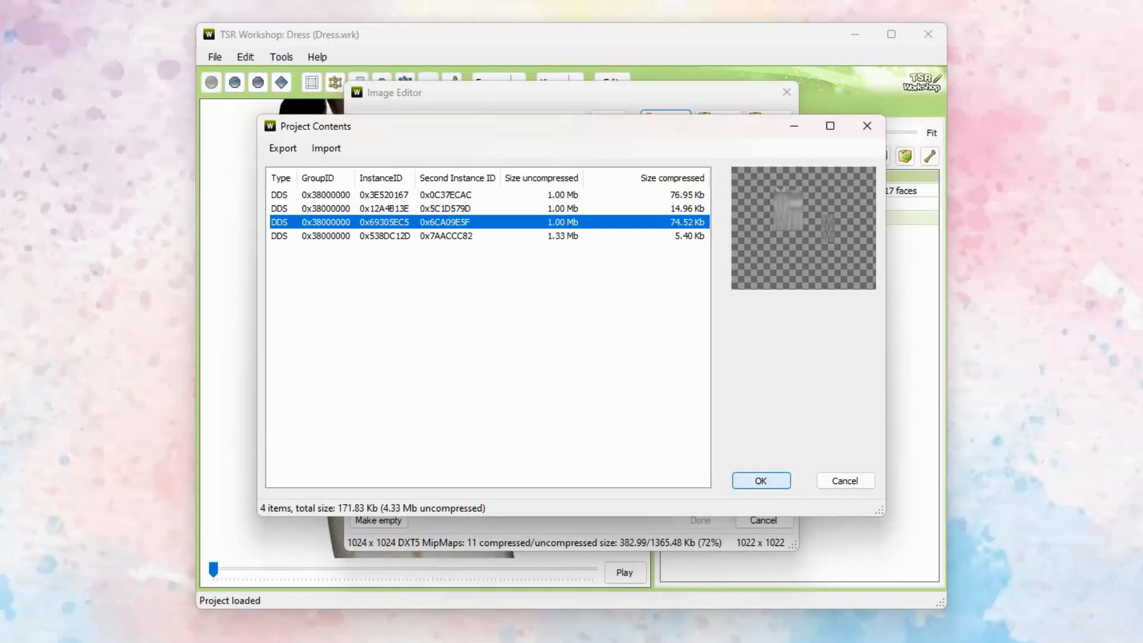
left_click(761, 481)
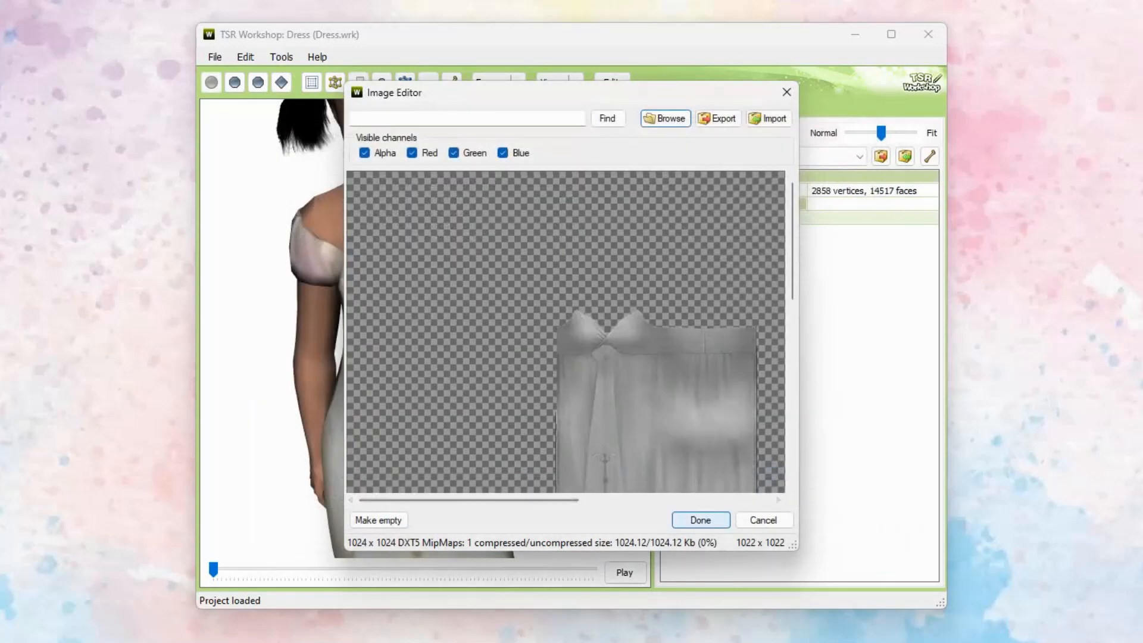
left_click(701, 520)
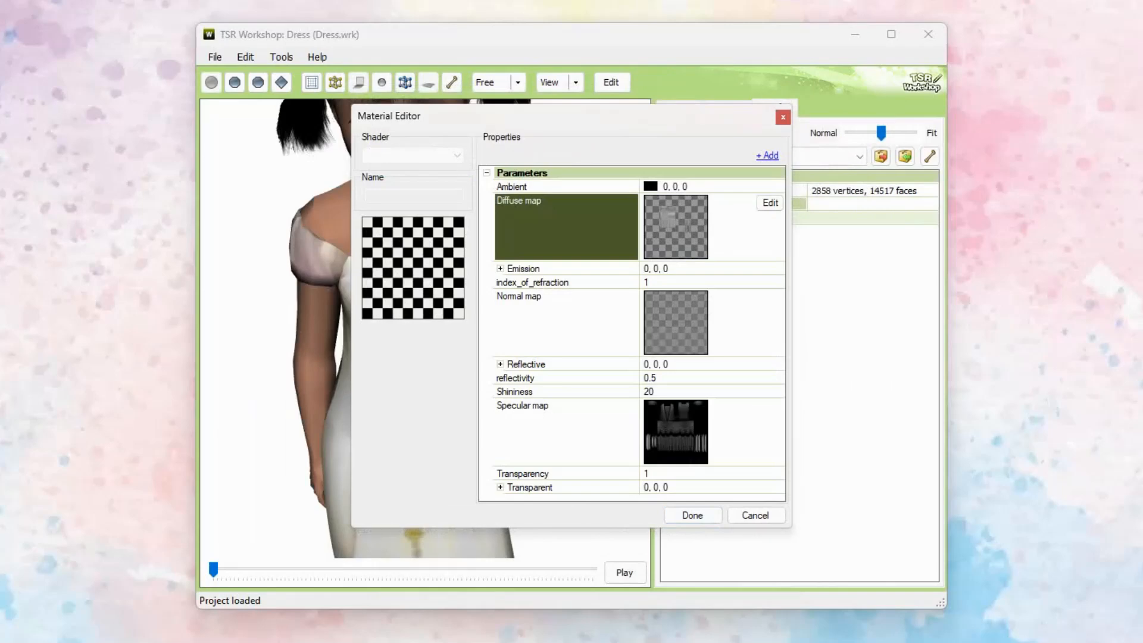
Open the normal map of Group 0's material for editing and examine its image for leftover garment details
left_click(722, 321)
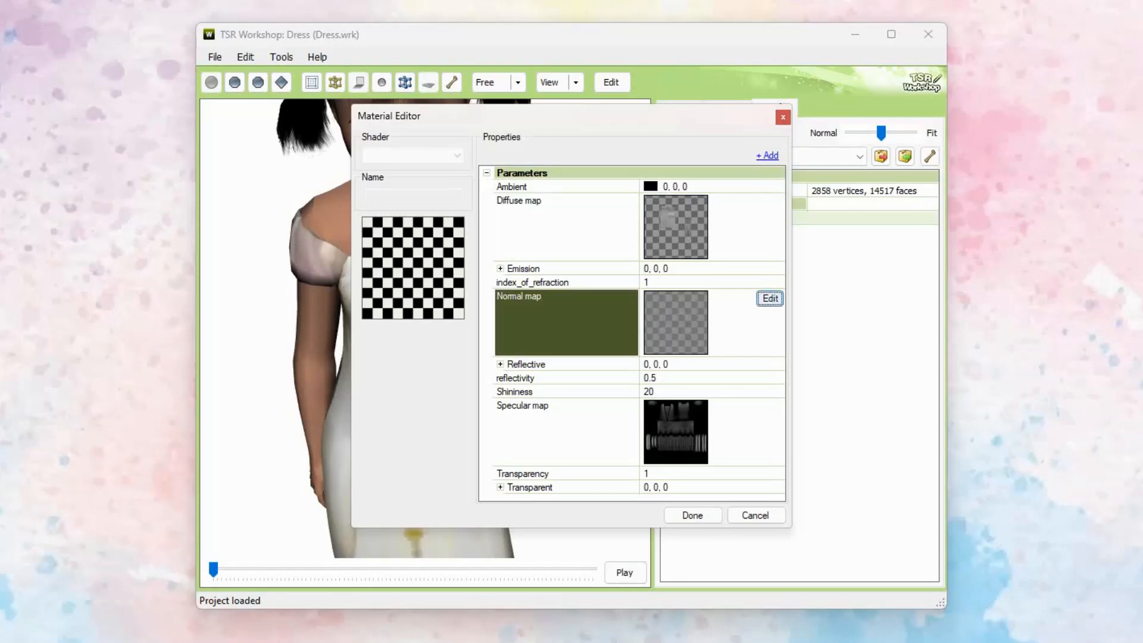
left_click(771, 298)
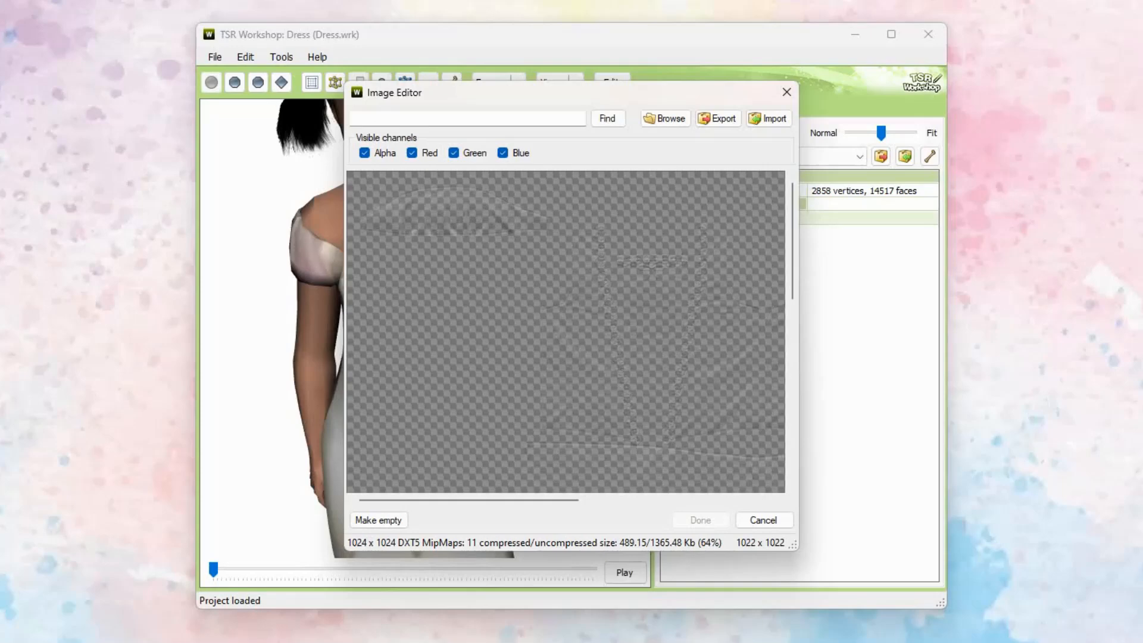
left_click_drag(469, 500, 503, 500)
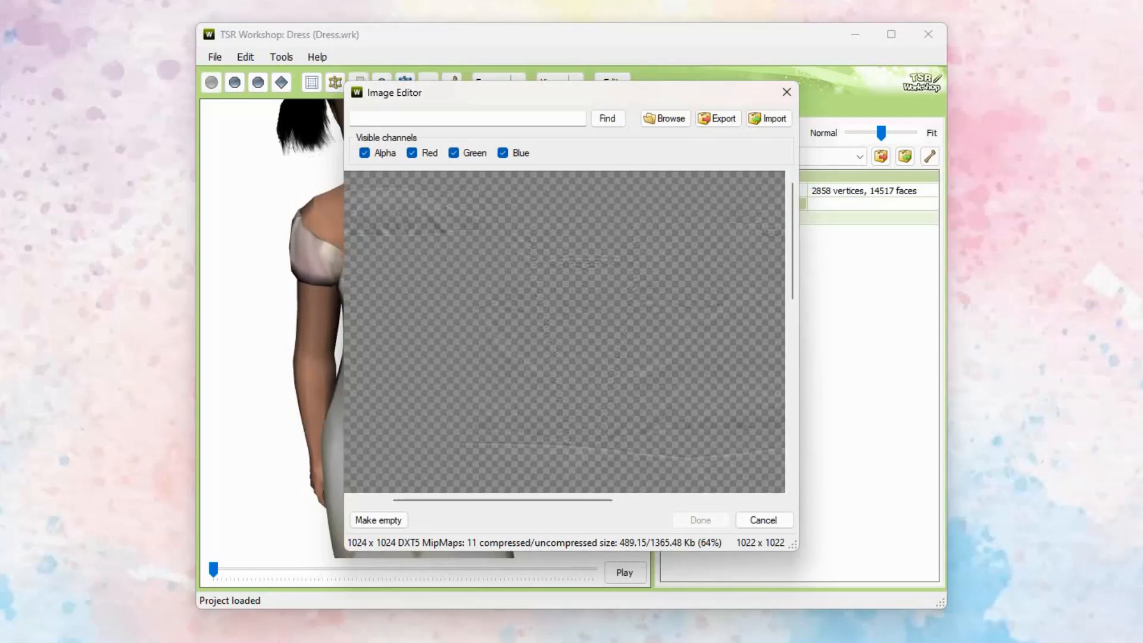
left_click_drag(502, 500, 525, 500)
scroll(564, 332, "down", 3)
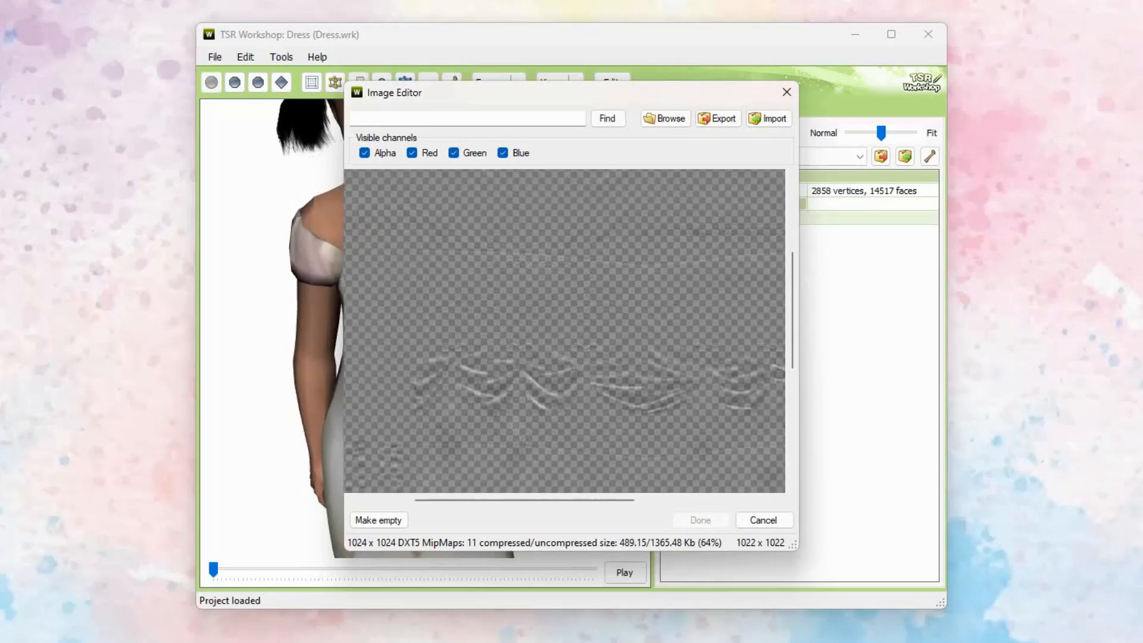
left_click_drag(559, 95, 614, 114)
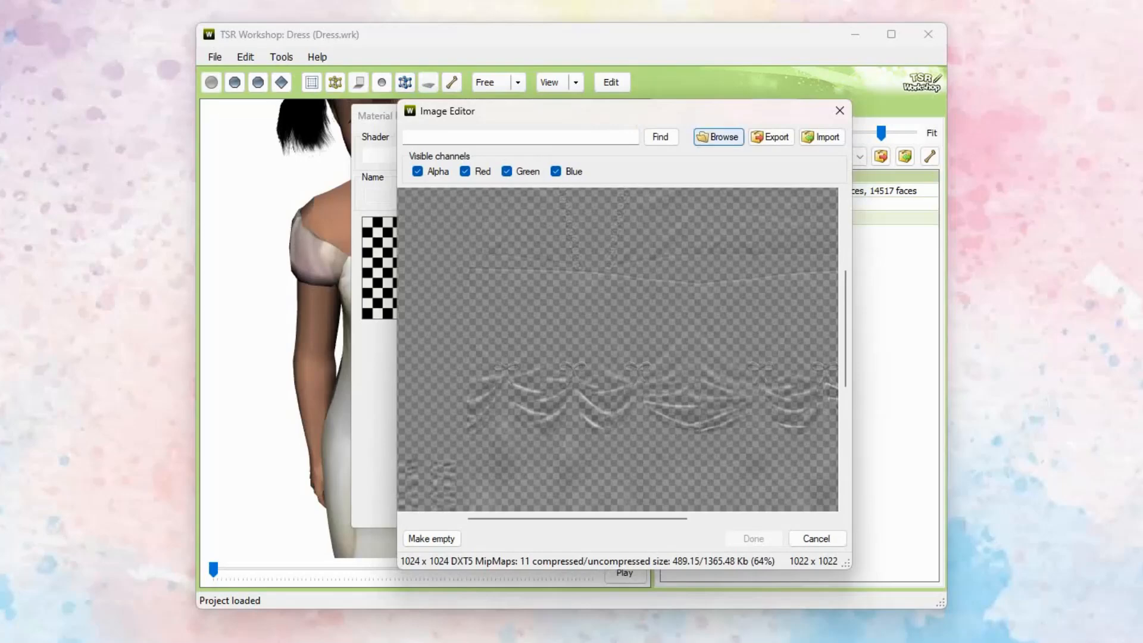
Look through the project's own textures for a suitable normal map and close the list without choosing one
left_click(718, 137)
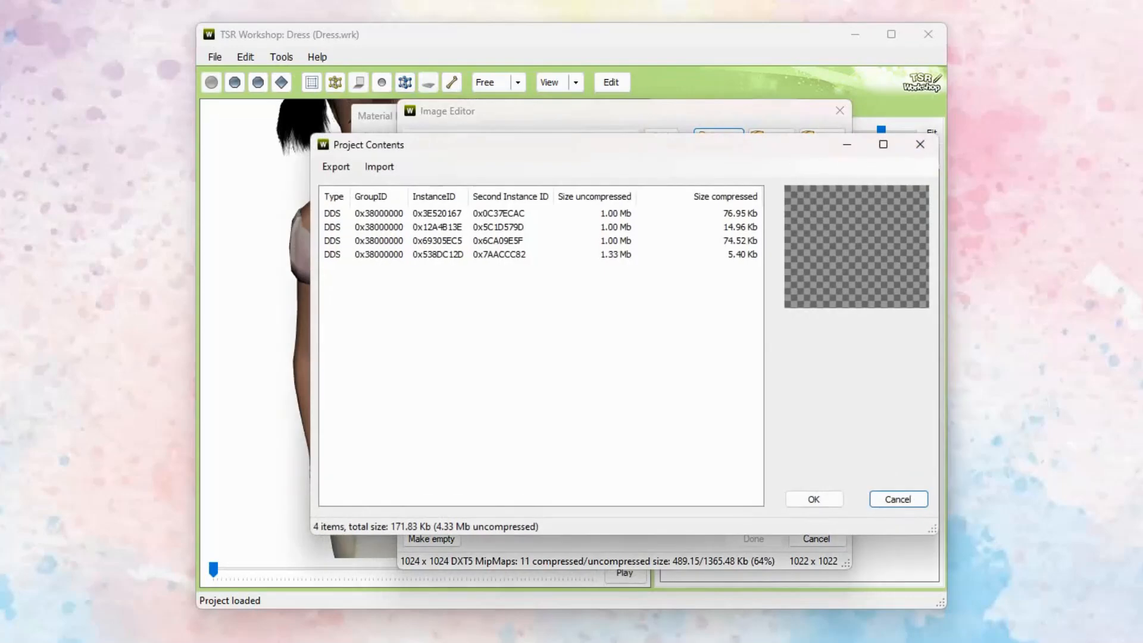
left_click(499, 241)
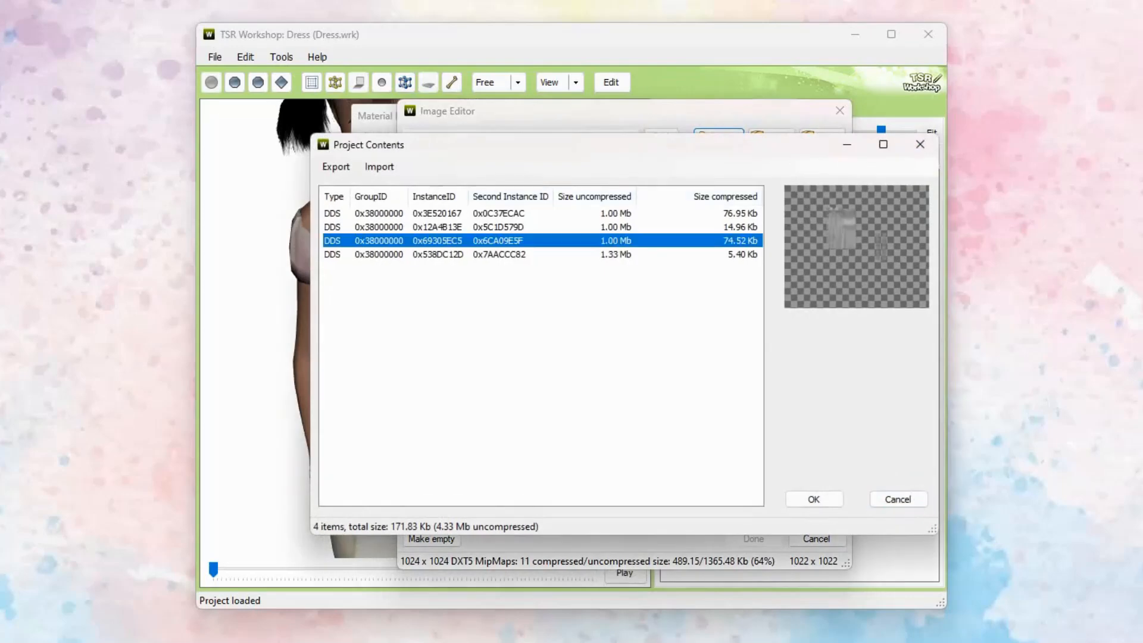
left_click(499, 254)
left_click(499, 227)
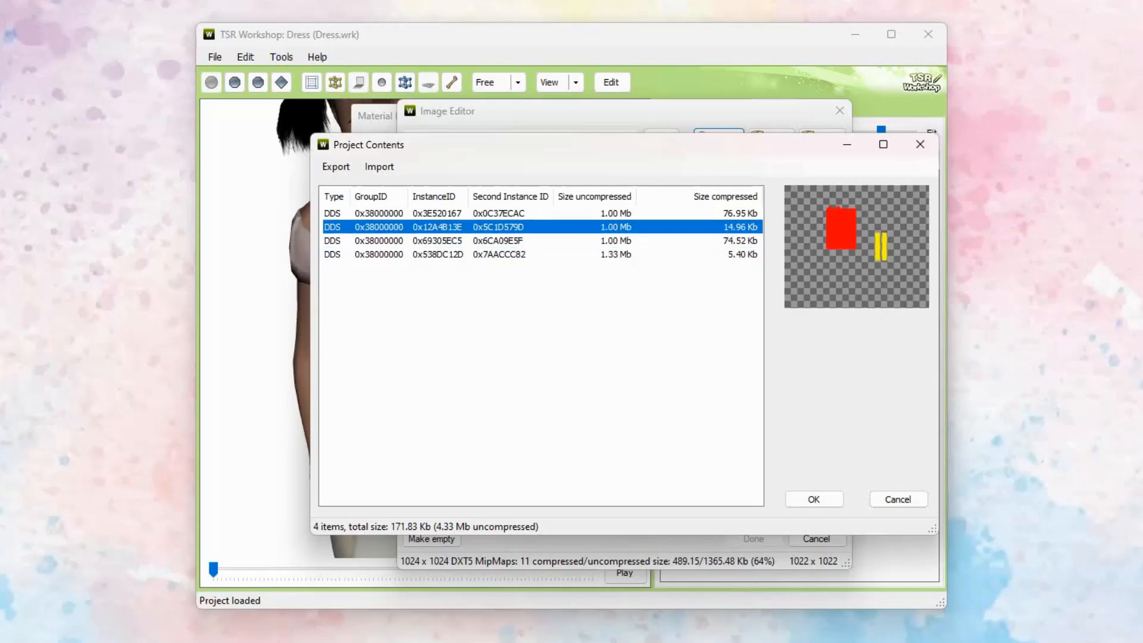
left_click(499, 213)
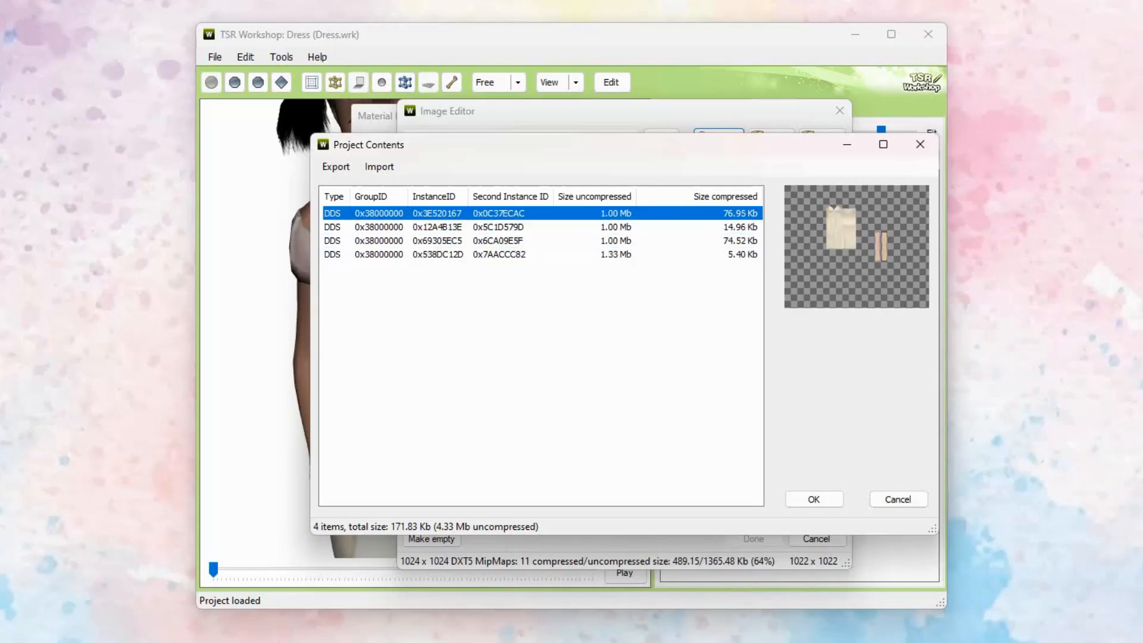
left_click(898, 499)
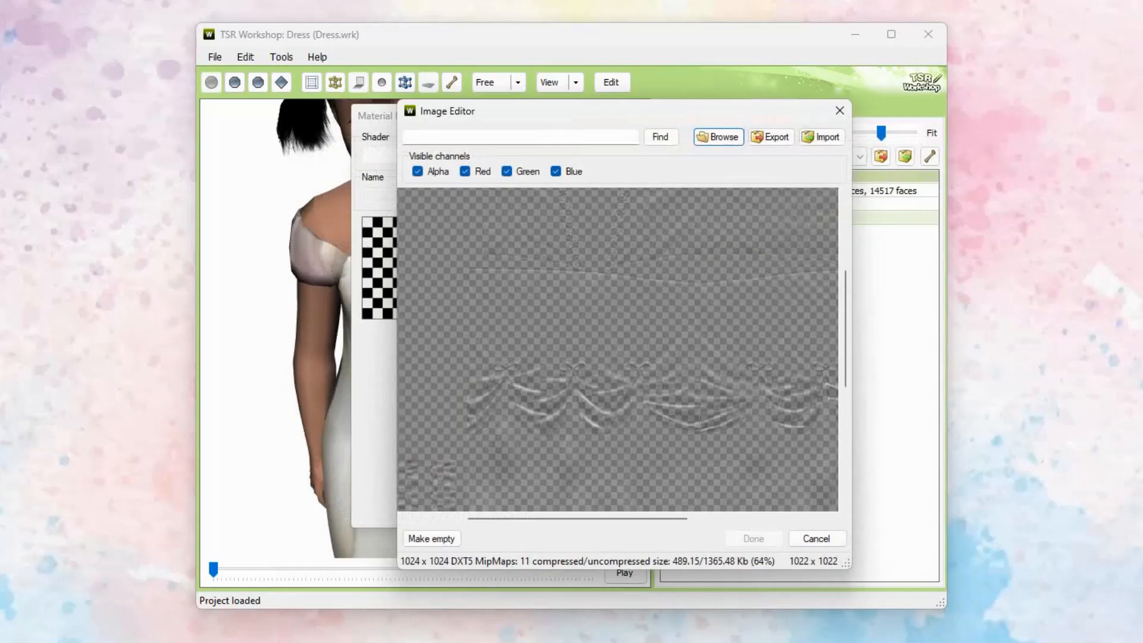
left_click(719, 137)
left_click(499, 254)
left_click(499, 241)
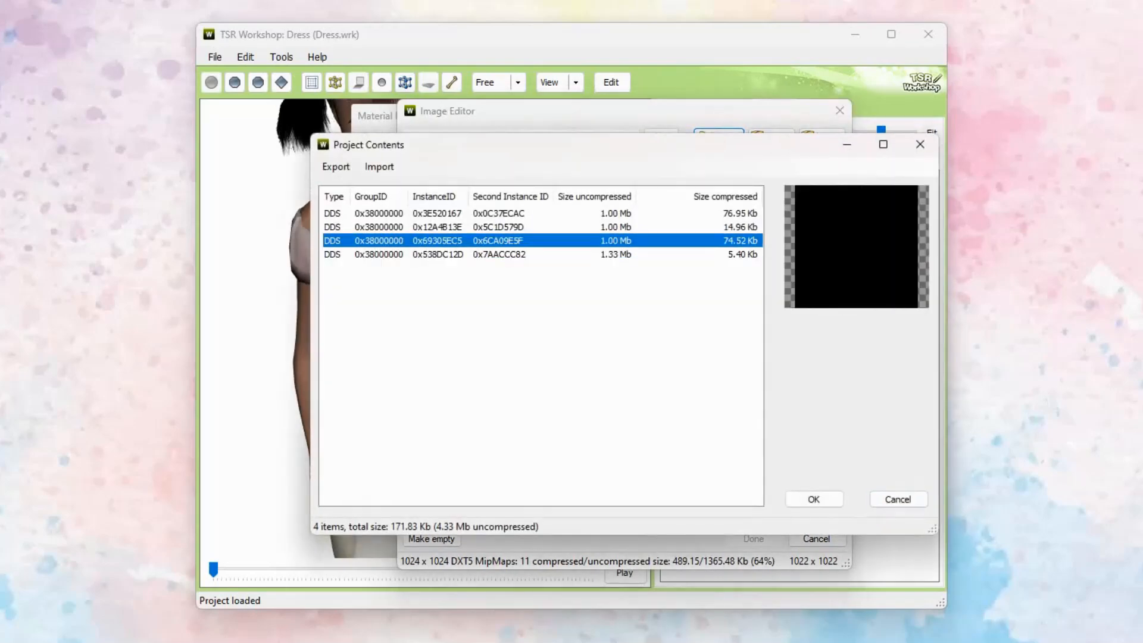
left_click(499, 227)
left_click(499, 213)
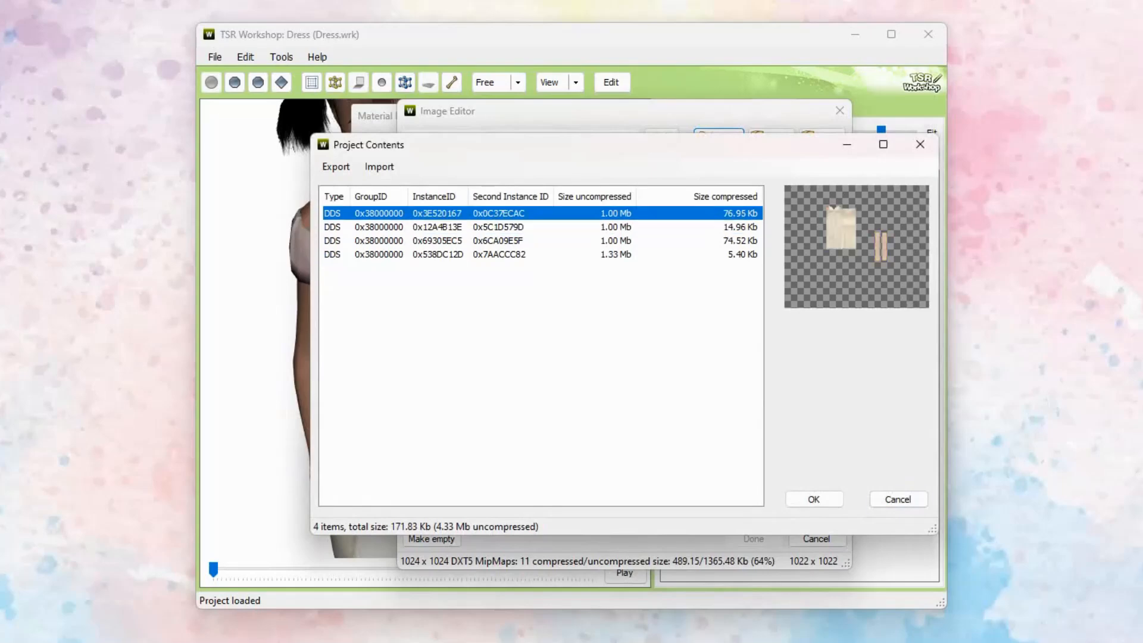
left_click(898, 499)
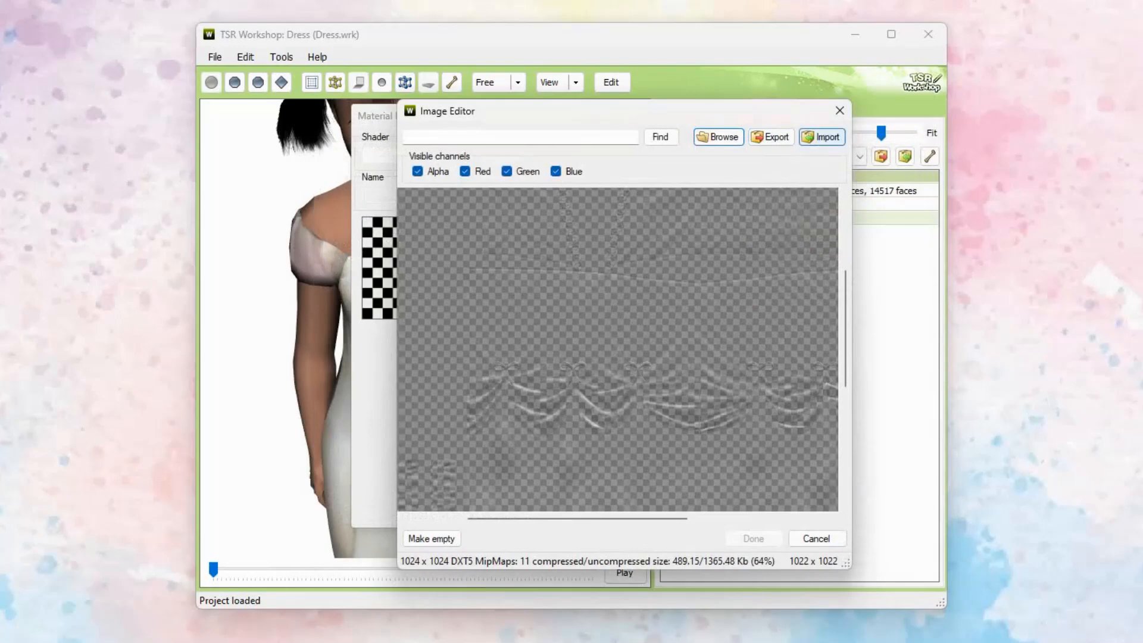
Replace the normal map with the normalmap DDS image imported from the Converting 4t3 Files folder
left_click(822, 137)
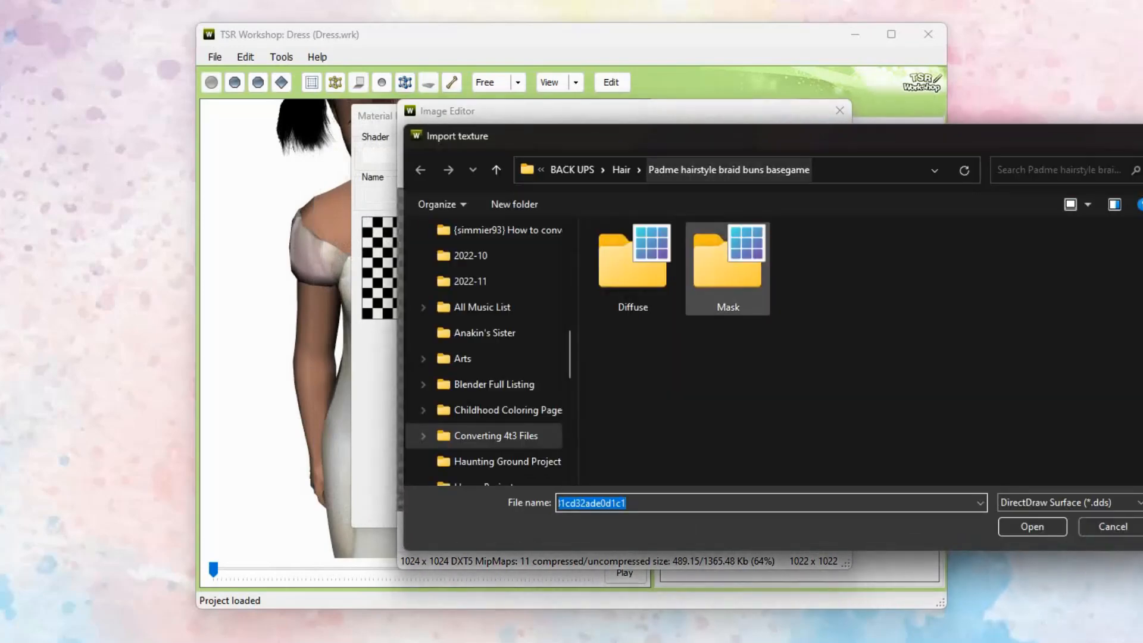
scroll(477, 383, "down", 3)
scroll(476, 387, "down", 3)
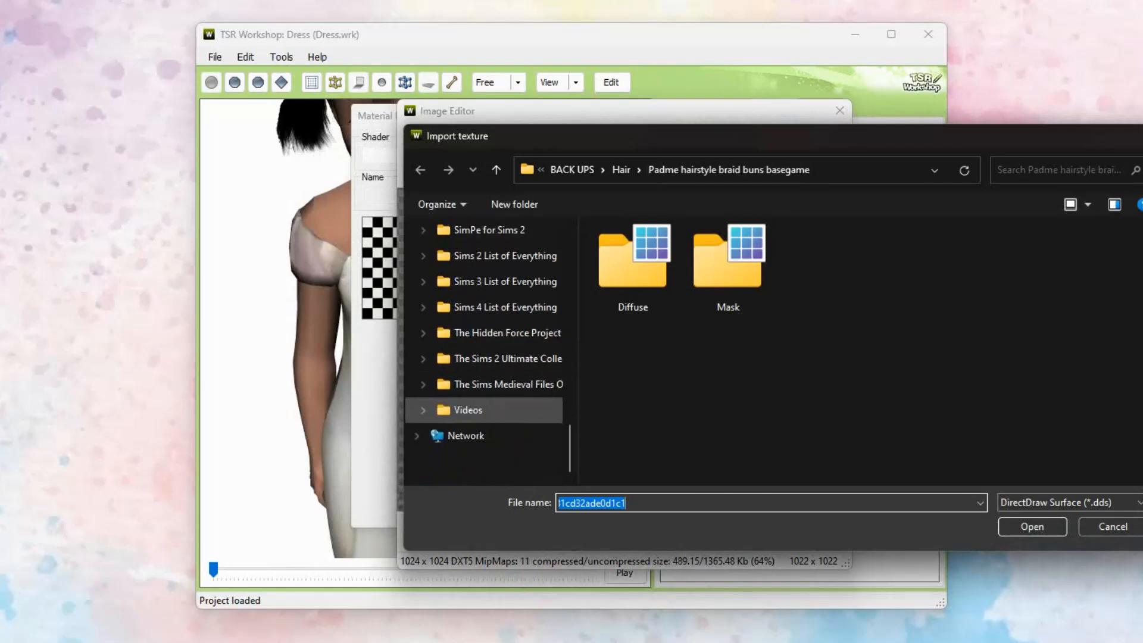
scroll(482, 393, "up", 7)
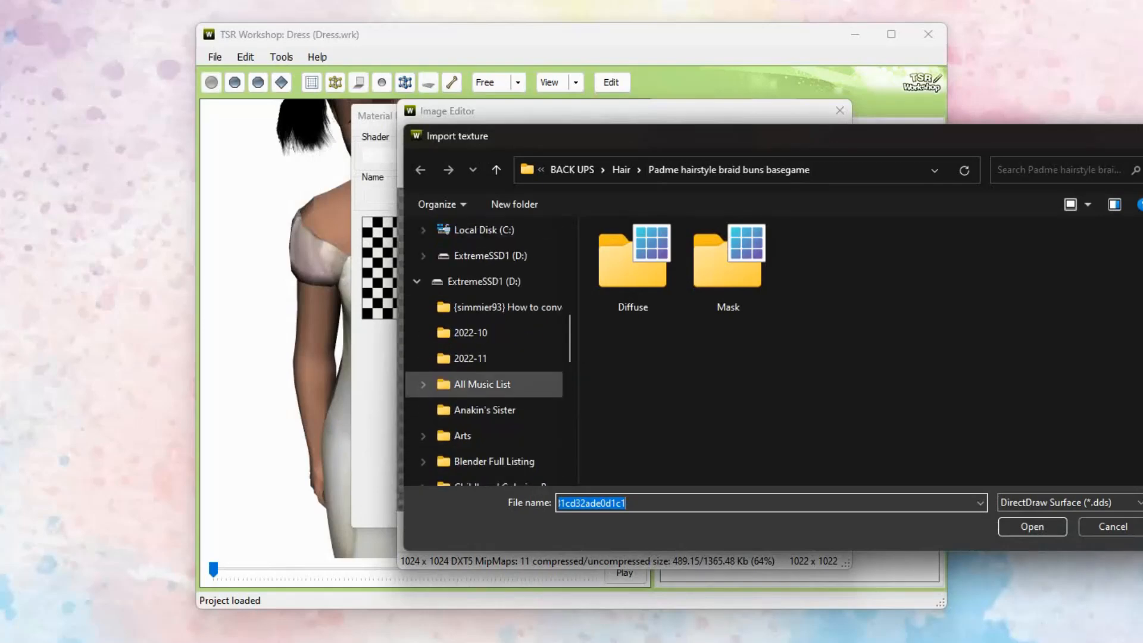
scroll(483, 393, "up", 5)
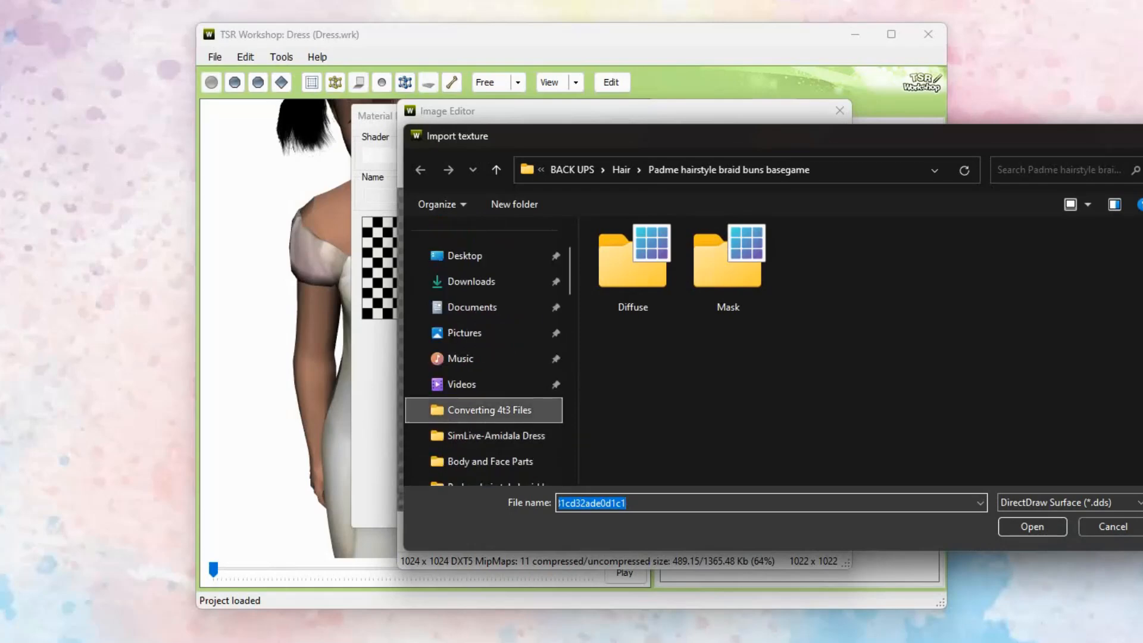
left_click(489, 409)
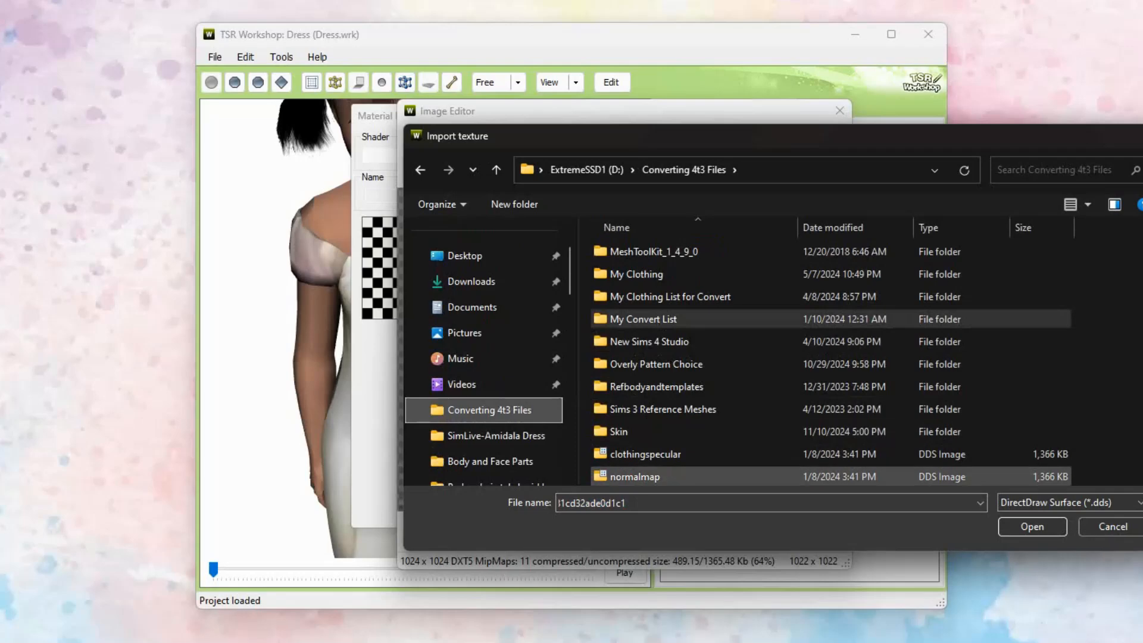
left_click(634, 477)
left_click(1032, 527)
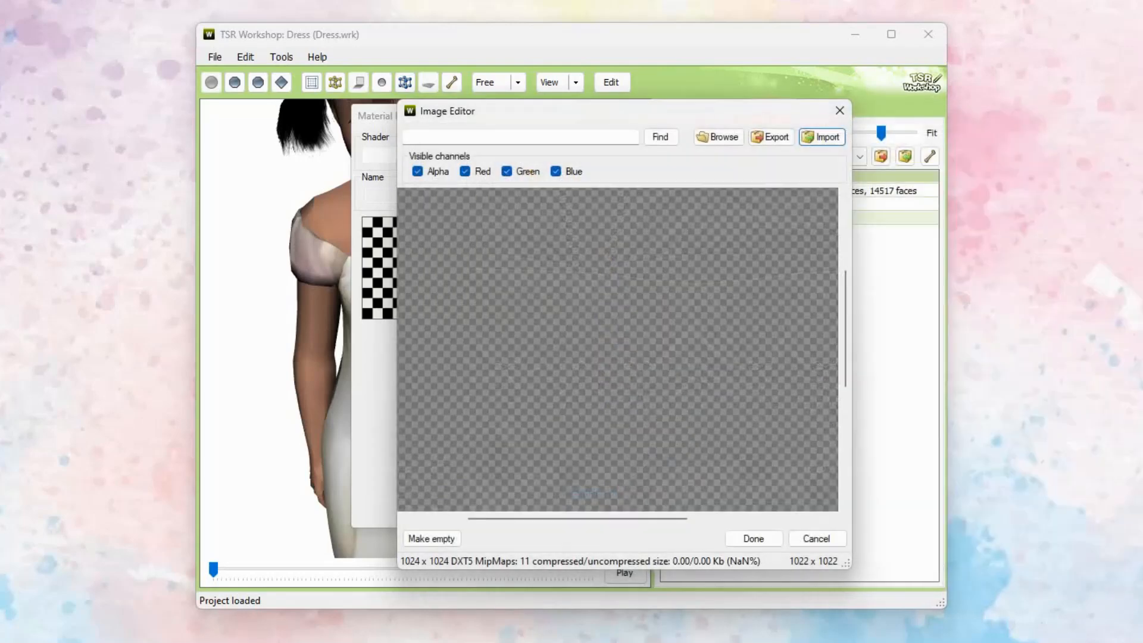
left_click(754, 539)
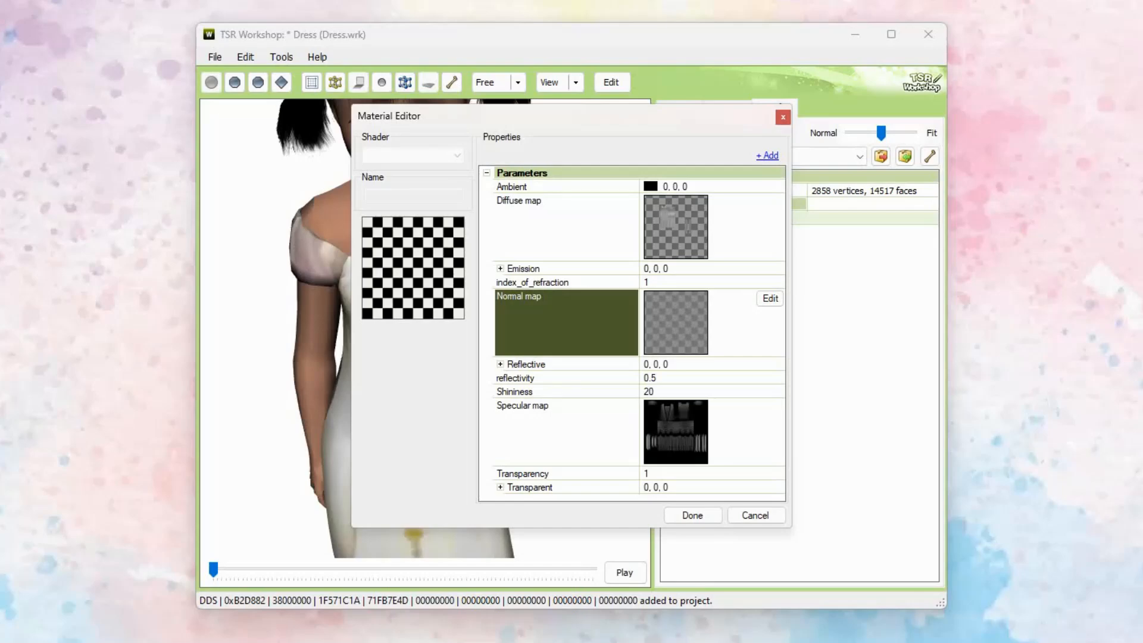
Replace the specular map with the project's black texture, instance 0x538DC12D, and accept the material changes
left_click(765, 411)
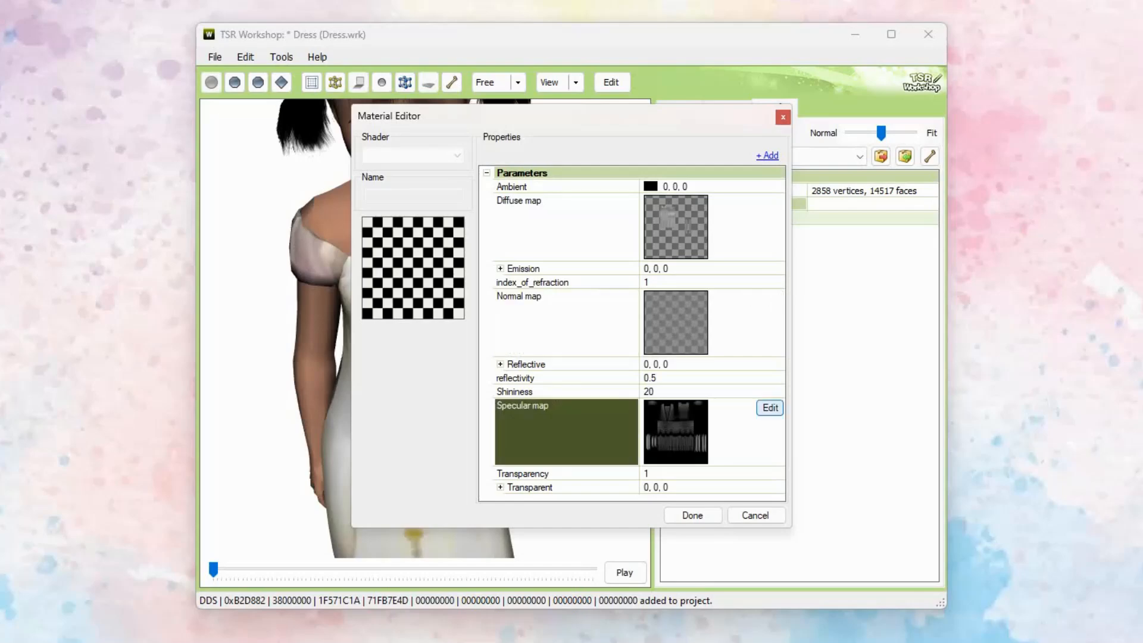
left_click(770, 408)
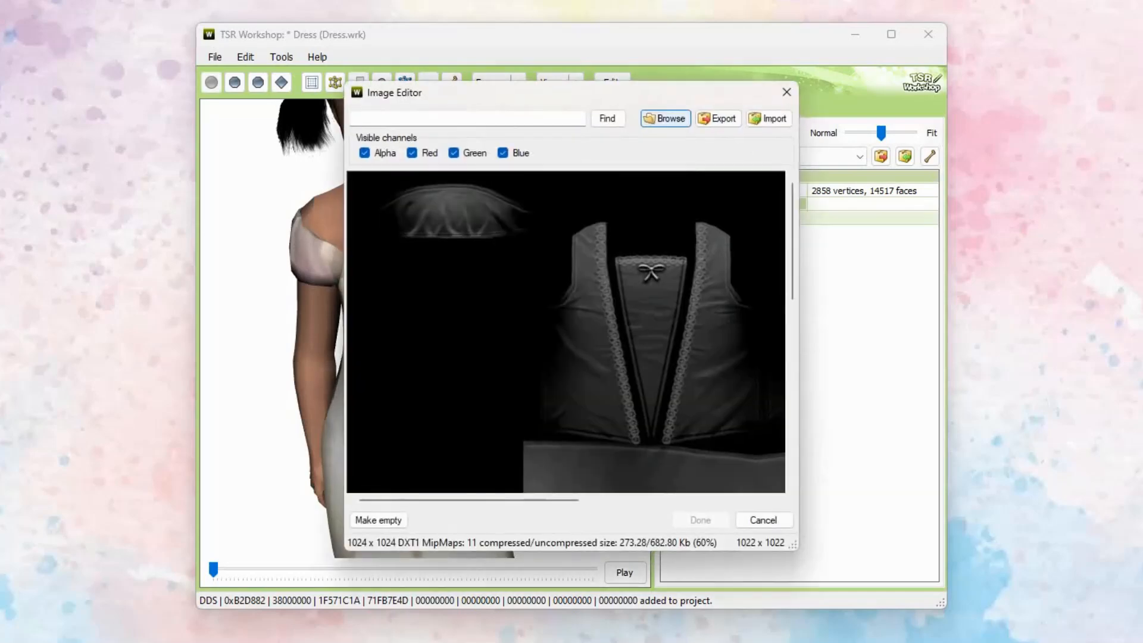
left_click(666, 118)
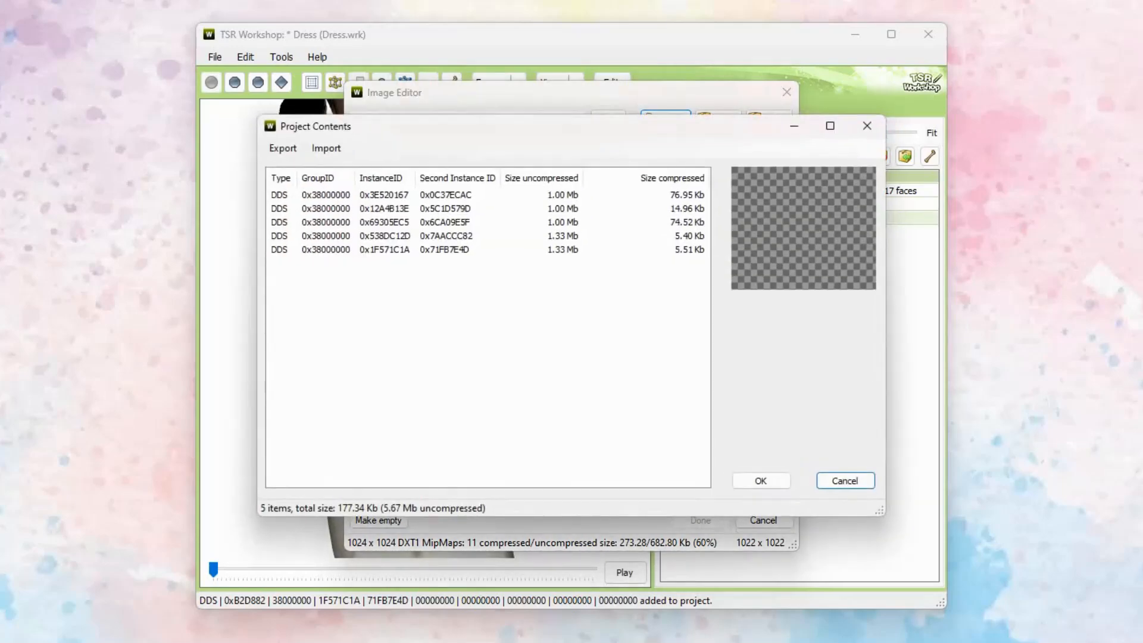
left_click(444, 249)
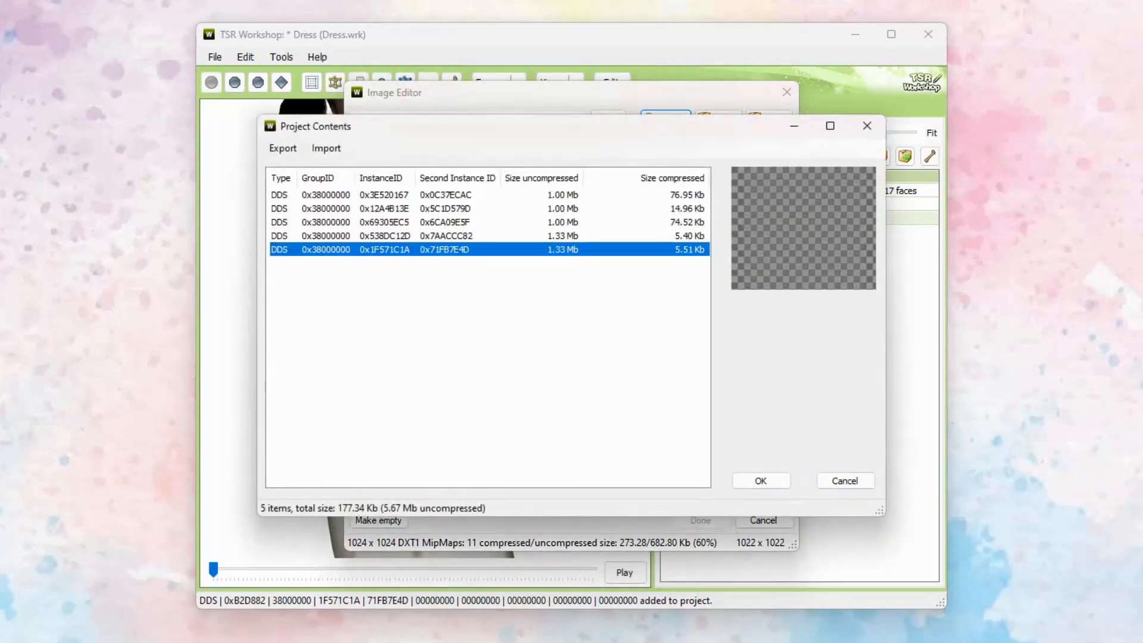
left_click(444, 236)
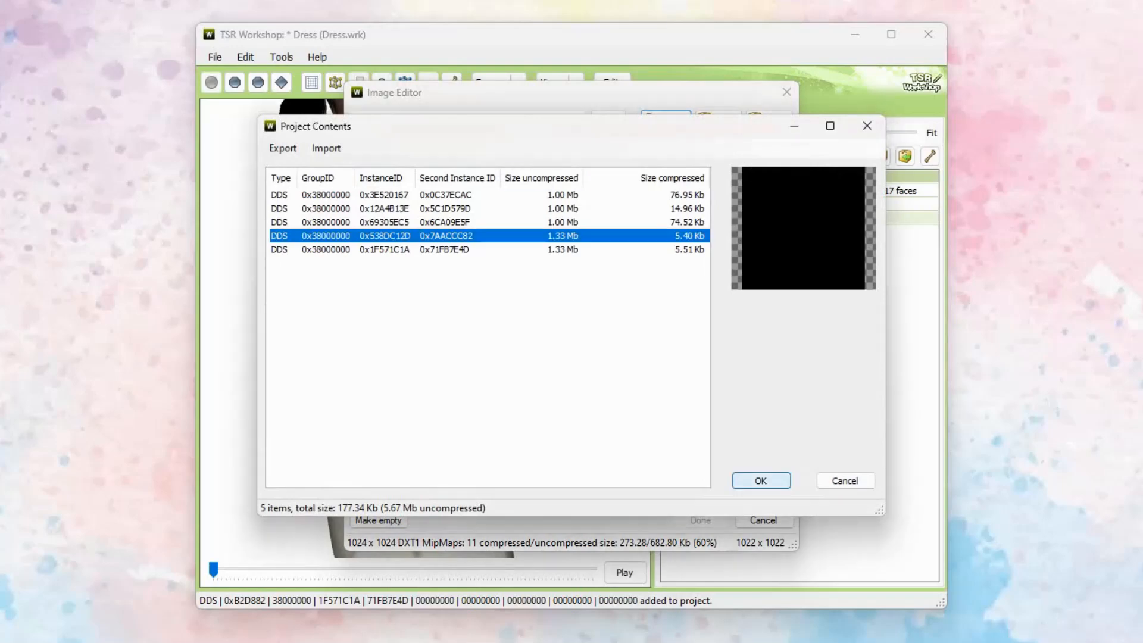
left_click(760, 481)
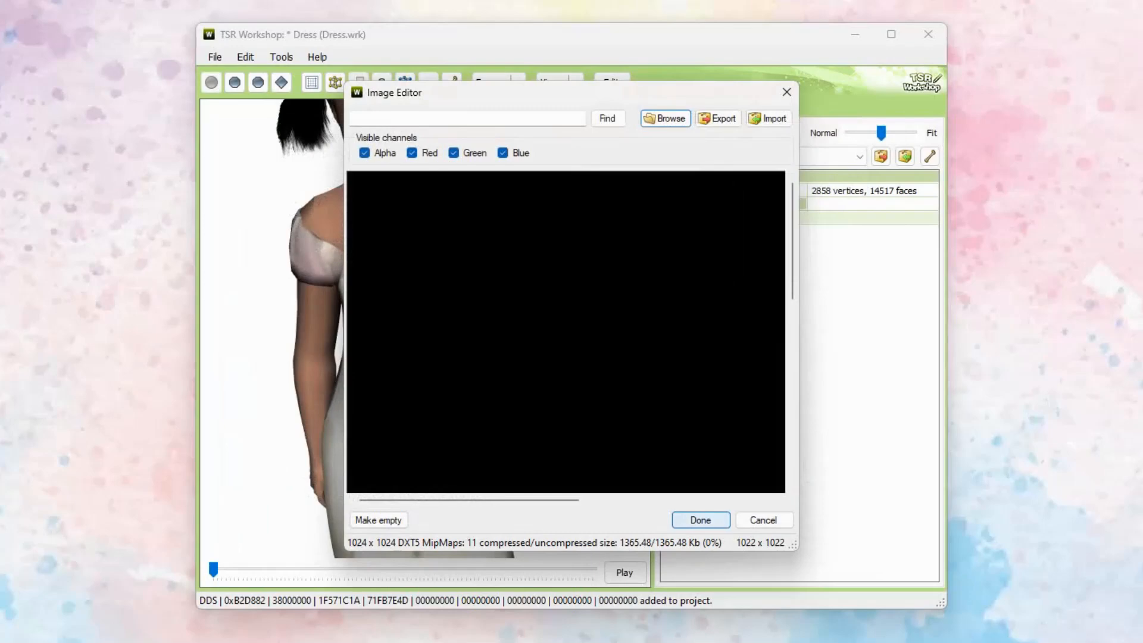
left_click(701, 520)
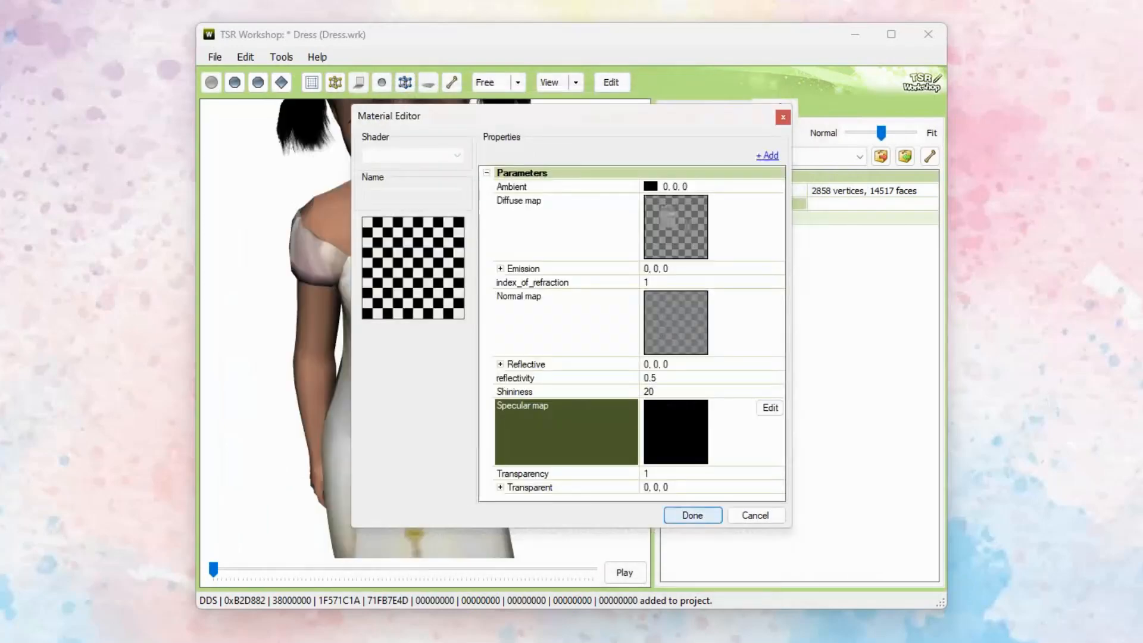
left_click(693, 515)
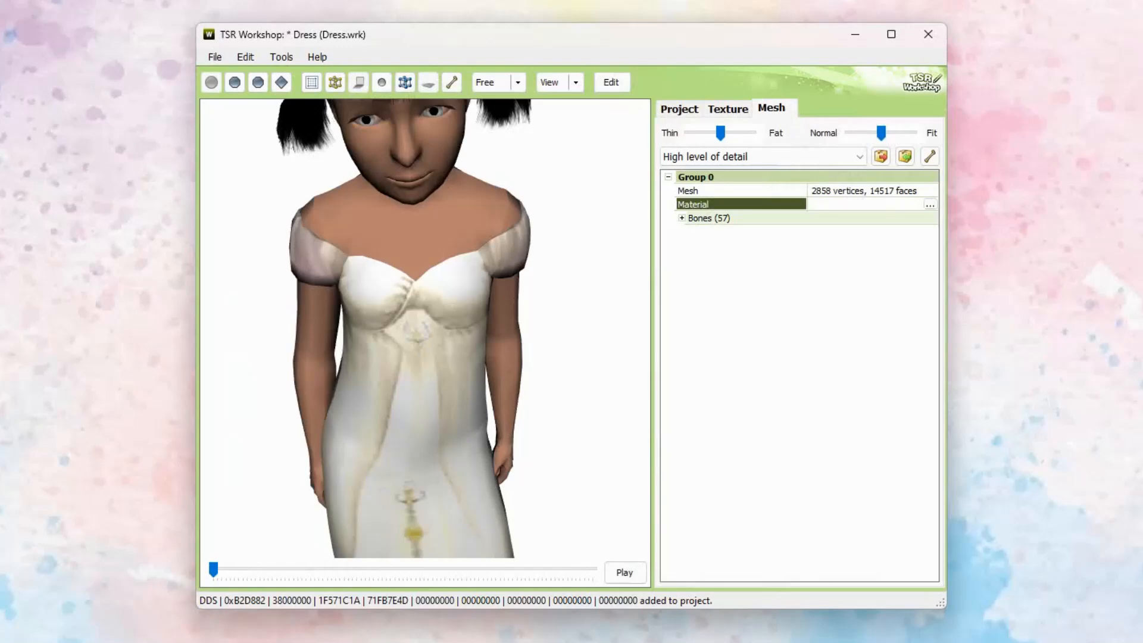
Inspect the dress on the model from the front and back for wrong texture details
scroll(425, 328, "up", 4)
left_click_drag(425, 328, 421, 398)
scroll(425, 329, "down", 8)
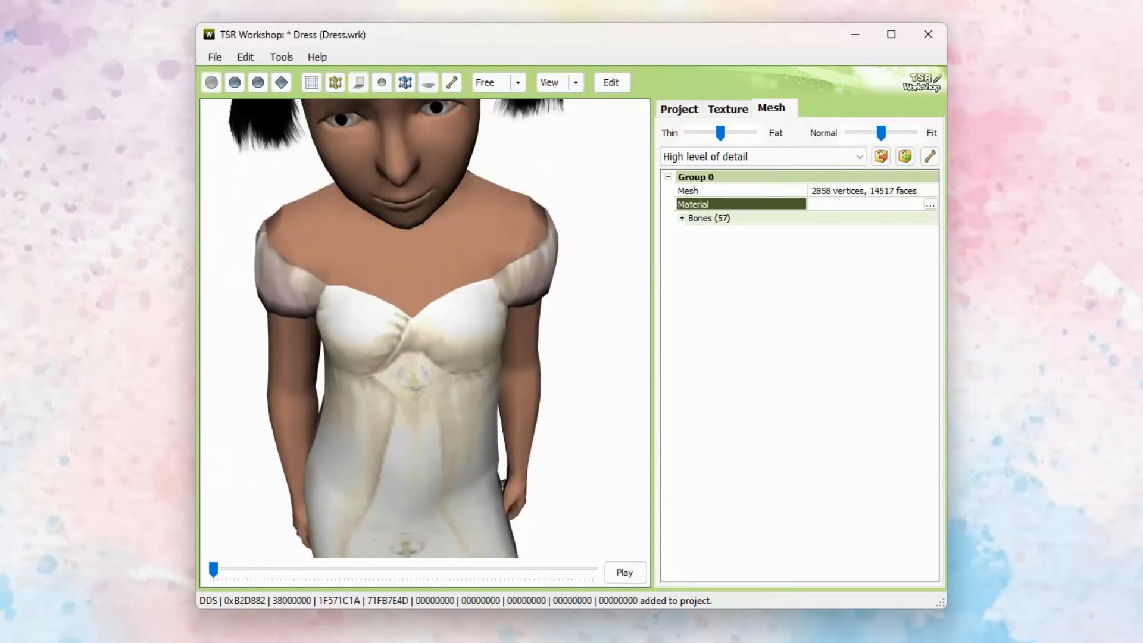
left_click_drag(425, 329, 250, 329)
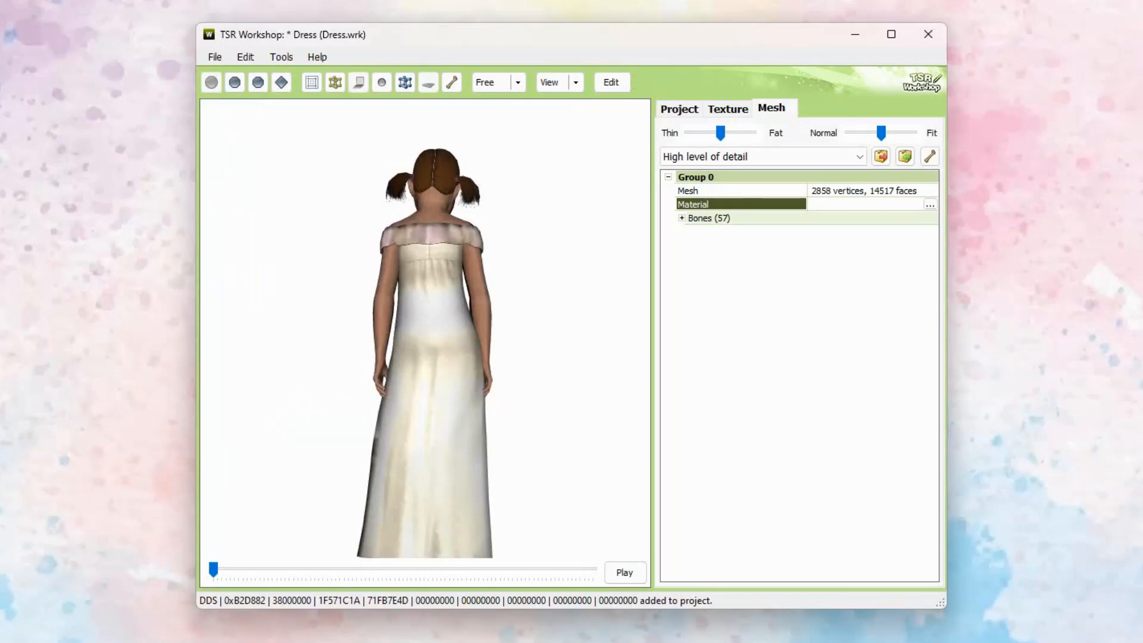
left_click_drag(425, 329, 283, 329)
left_click_drag(426, 329, 393, 358)
left_click(804, 157)
left_click(804, 157)
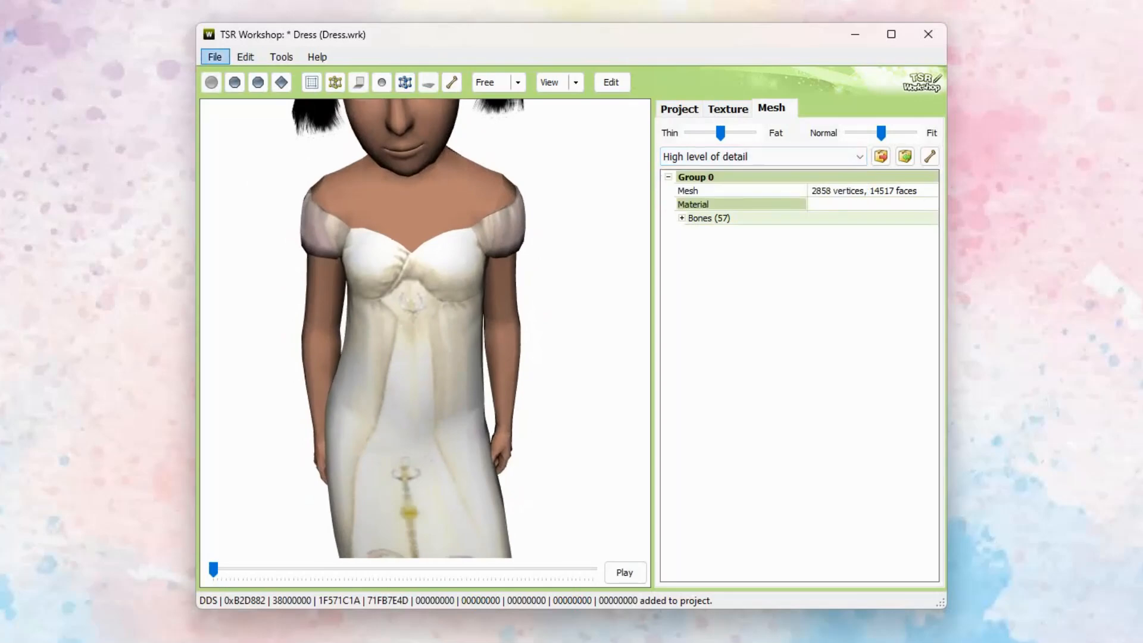
Save the Dress project, declining to send the error report and cancelling the closing of the project
left_click(215, 57)
left_click(240, 109)
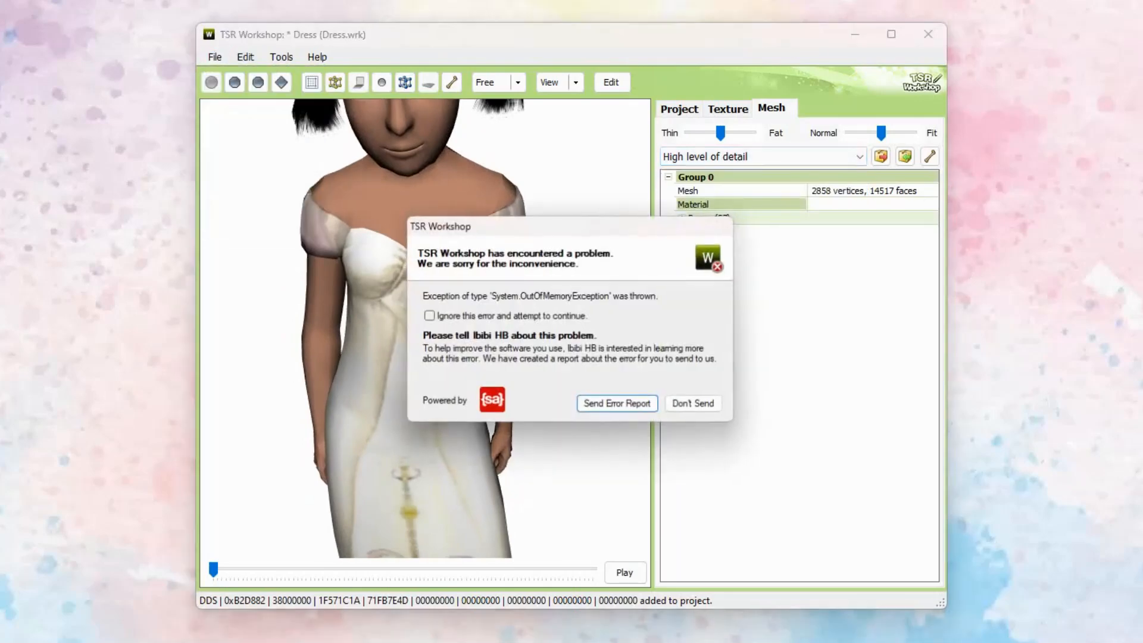
left_click(695, 405)
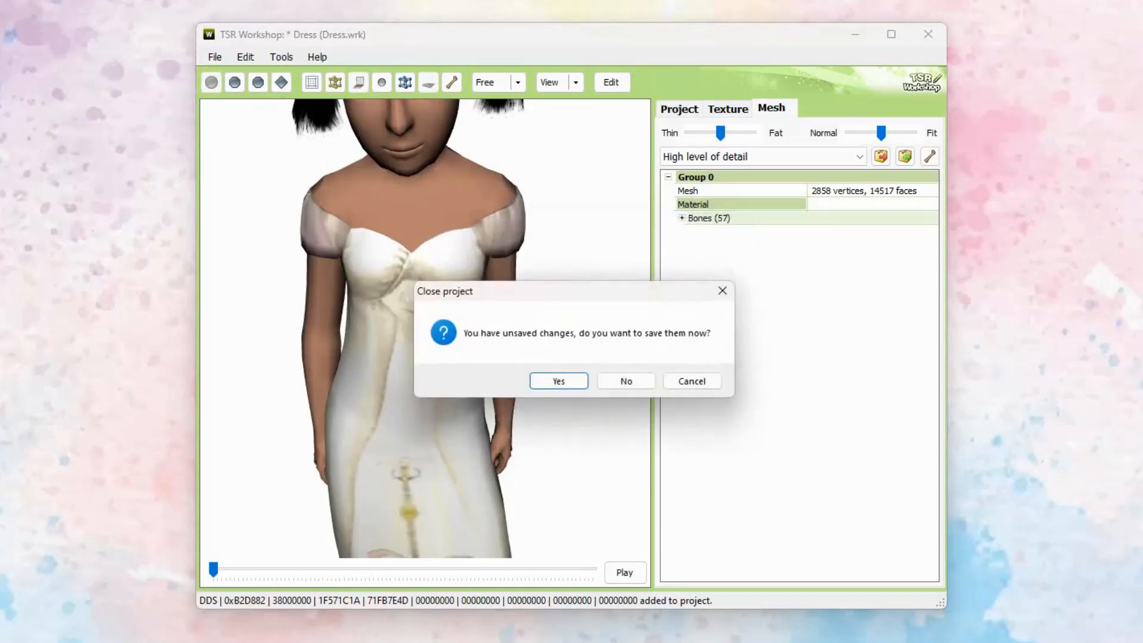
left_click(692, 381)
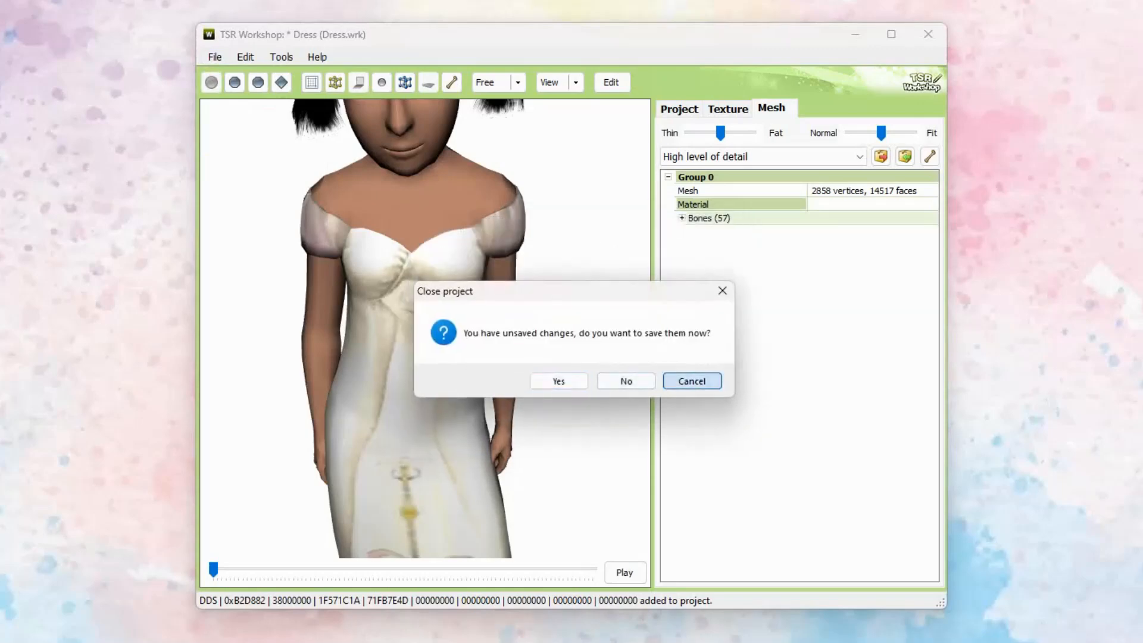
left_click(214, 57)
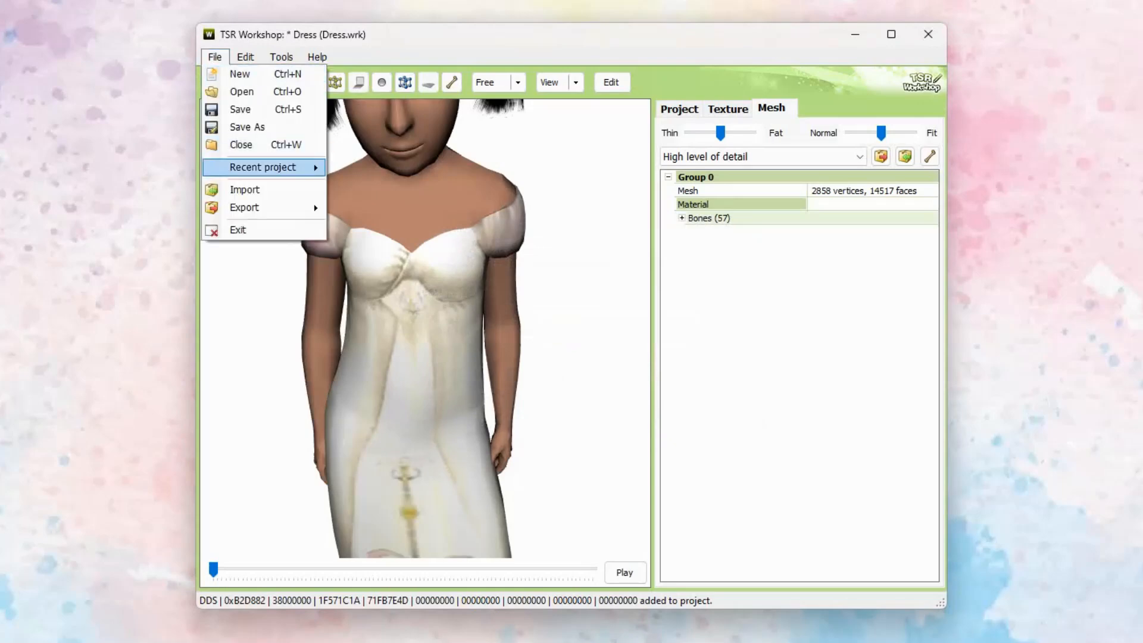
left_click(238, 110)
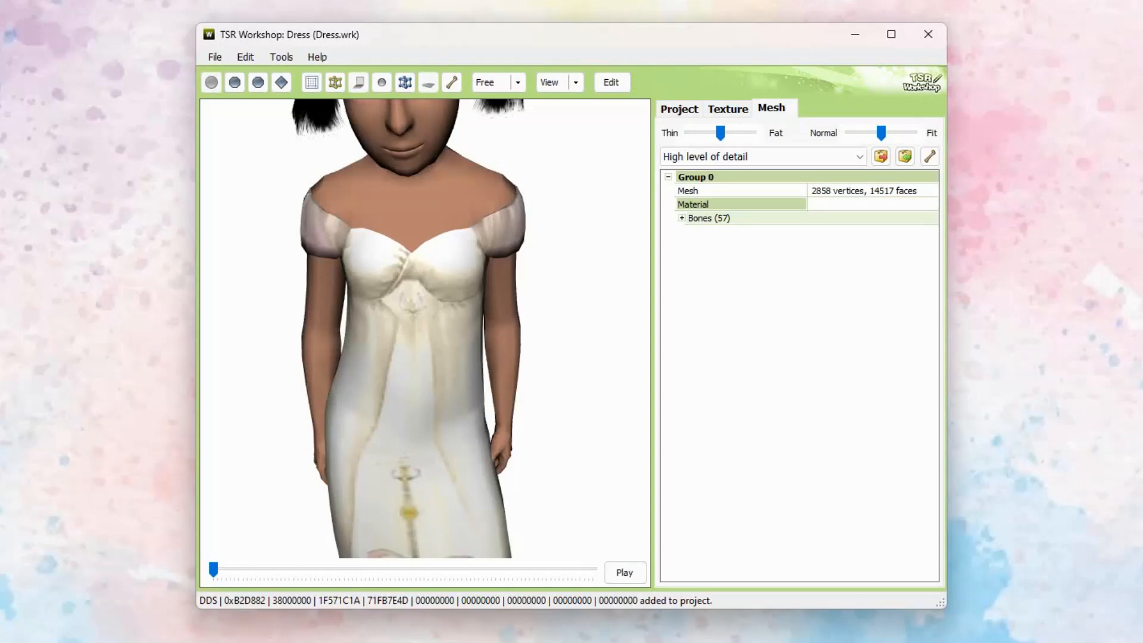
Look up the Sims3Pack export option for the dress project and leave it without exporting
scroll(425, 329, "down", 2)
scroll(425, 328, "down", 2)
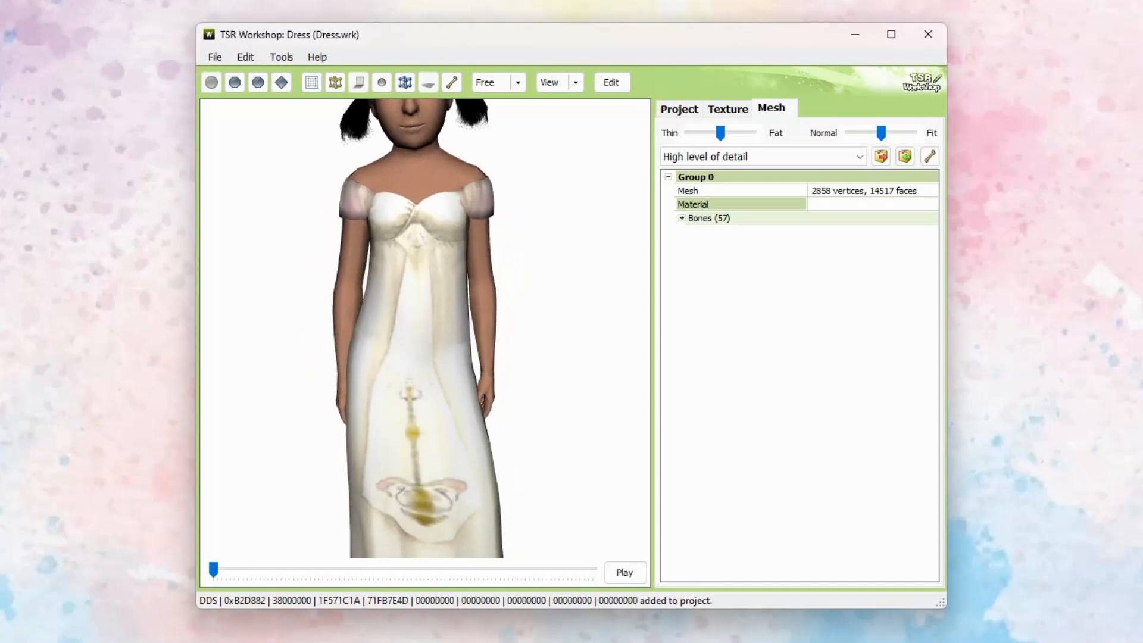
left_click(215, 56)
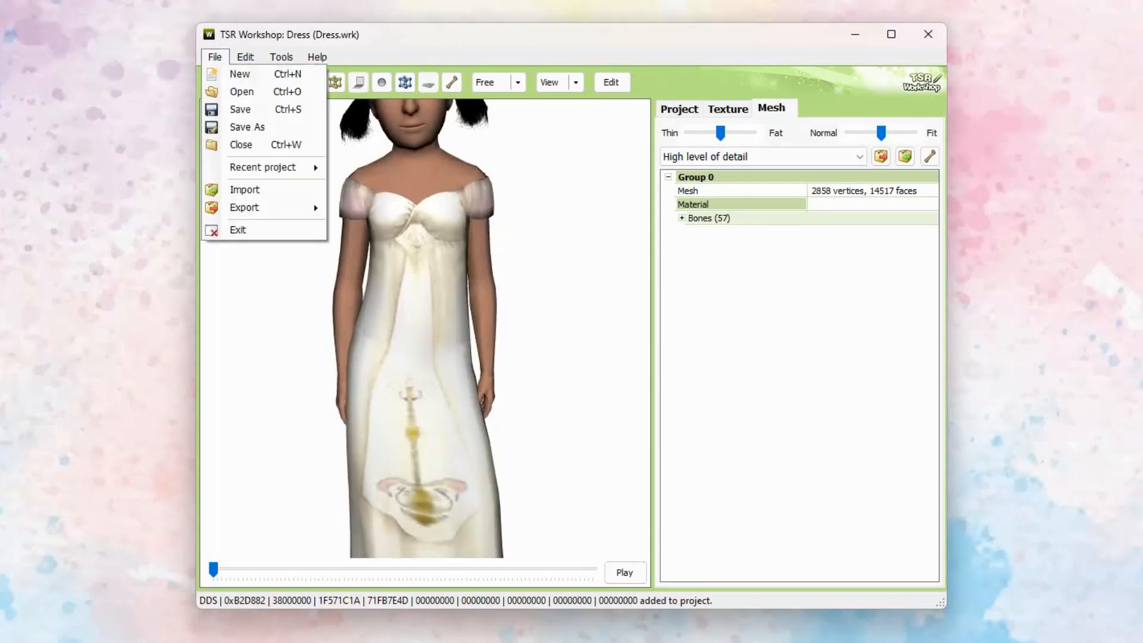
mouse_move(256, 207)
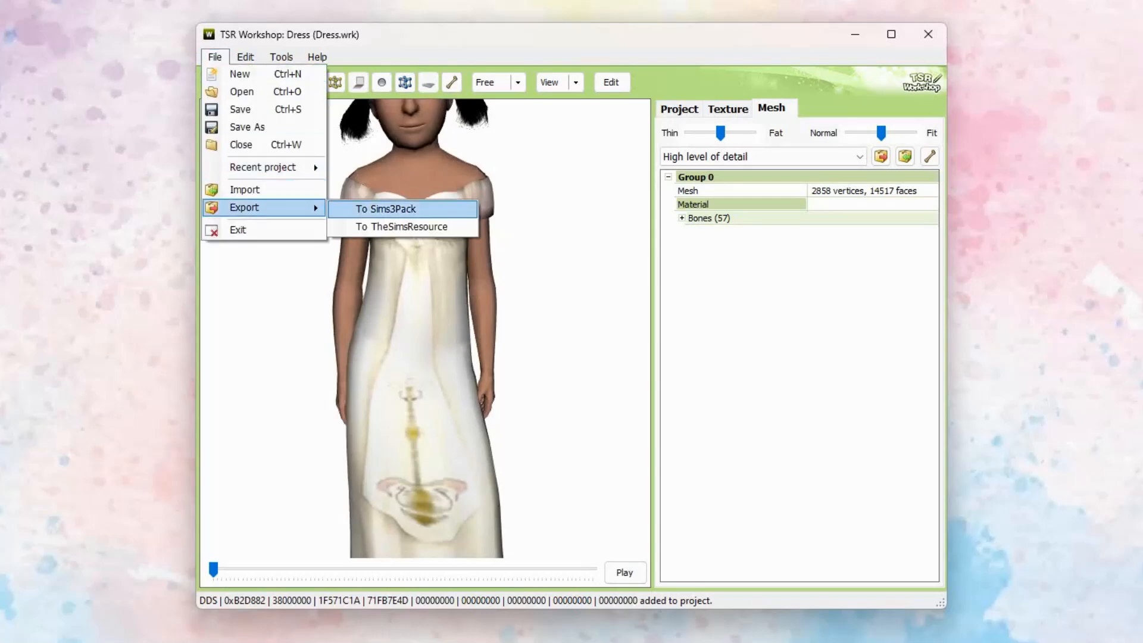
key("Escape")
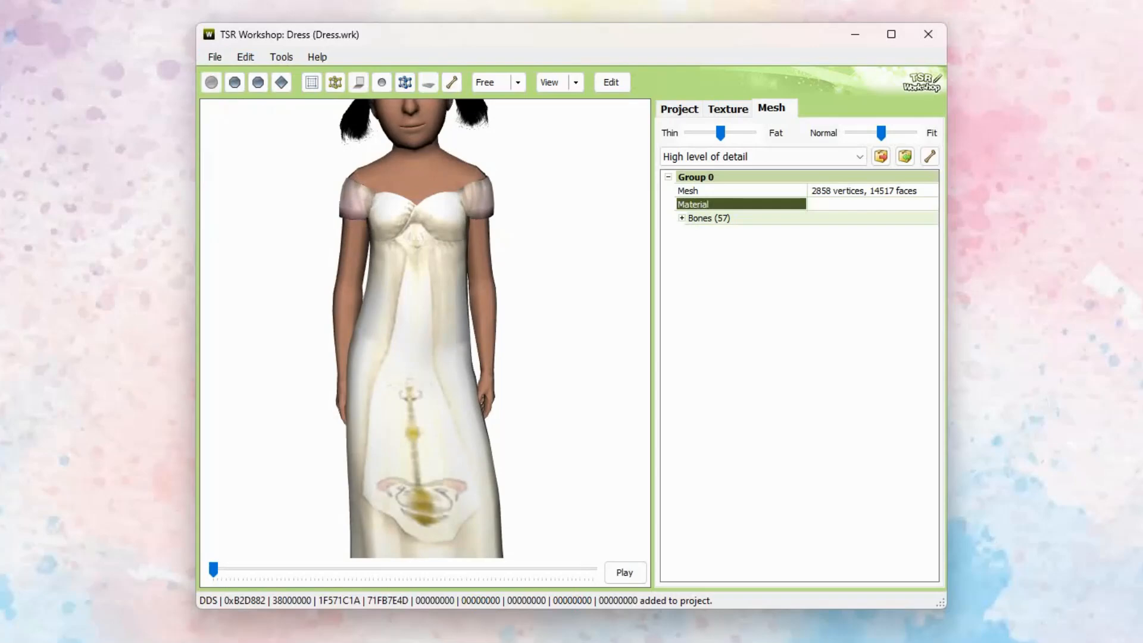
Inspect the front of the dress on the model, from the bodice down to the skirt emblem
scroll(425, 328, "up", 6)
left_click_drag(411, 268, 408, 357)
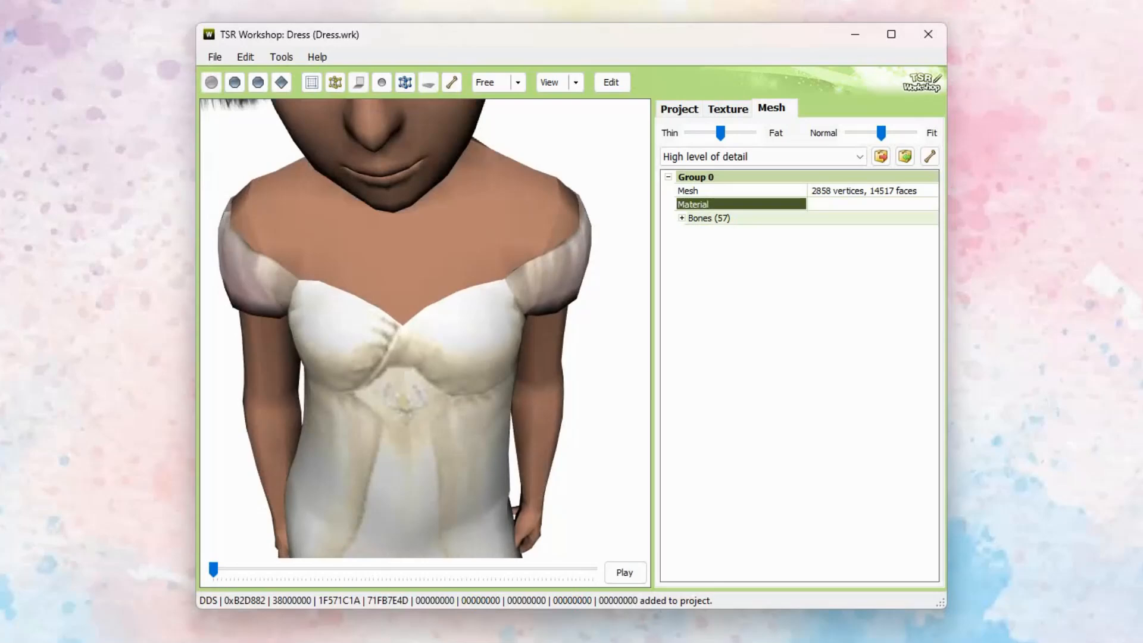
scroll(425, 329, "down", 4)
left_click_drag(411, 358, 412, 271)
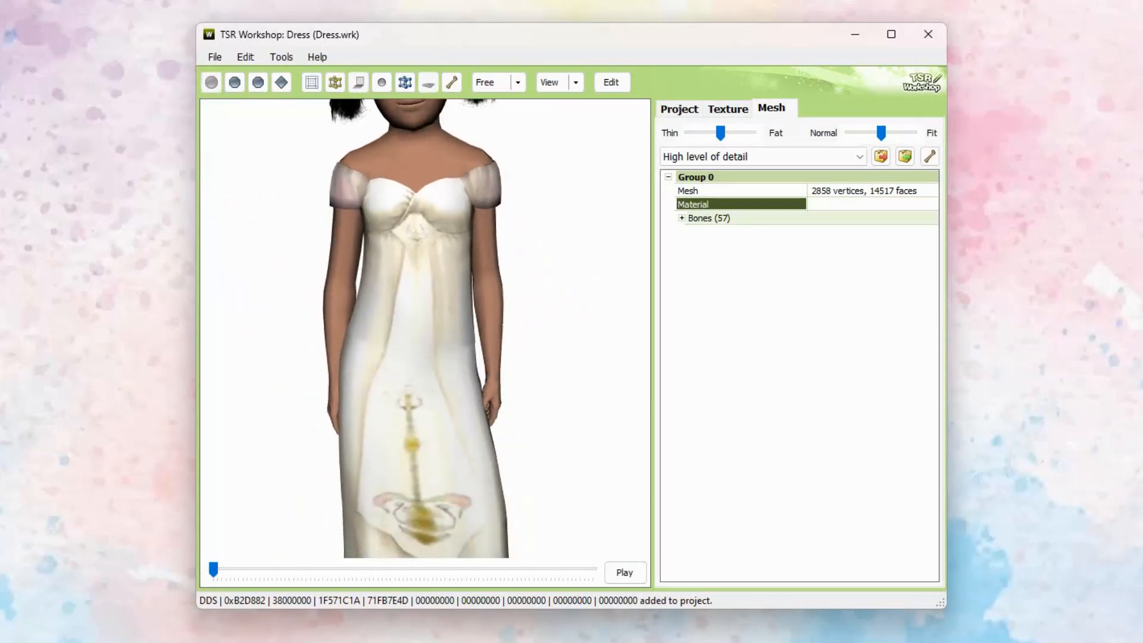
mouse_move(412, 271)
left_mouse_down()
mouse_move(363, 273)
mouse_move(414, 270)
left_mouse_up()
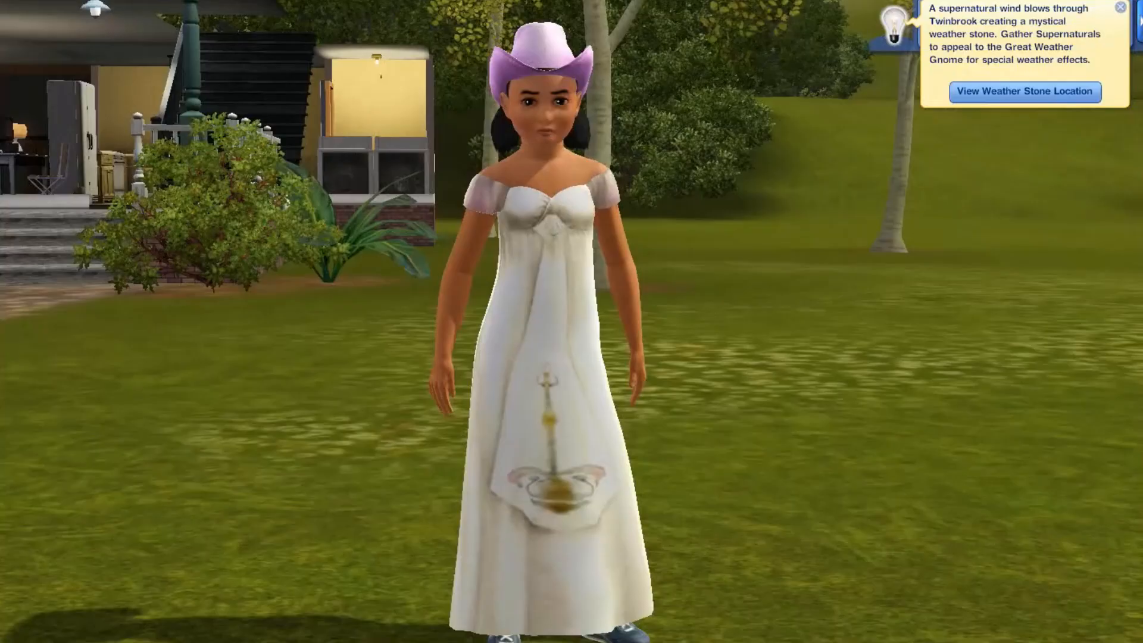
Switch to The Sims 3 and examine the converted dress on the child Sim, both up close and at full length
scroll(571, 321, "up", 5)
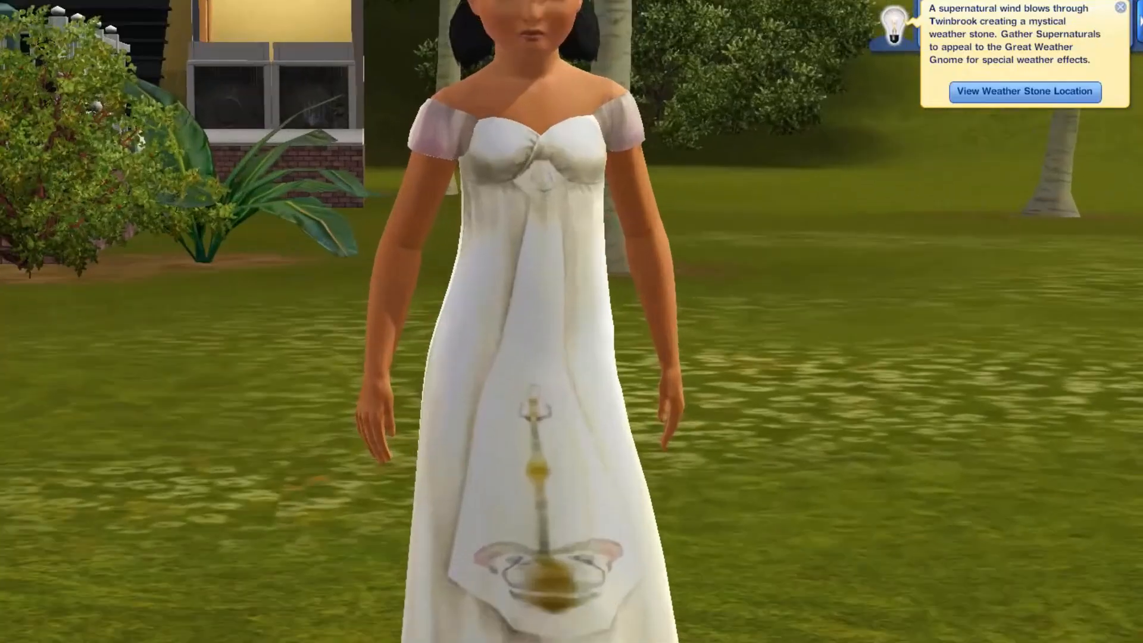
middle_click_drag(333, 72, 314, 33)
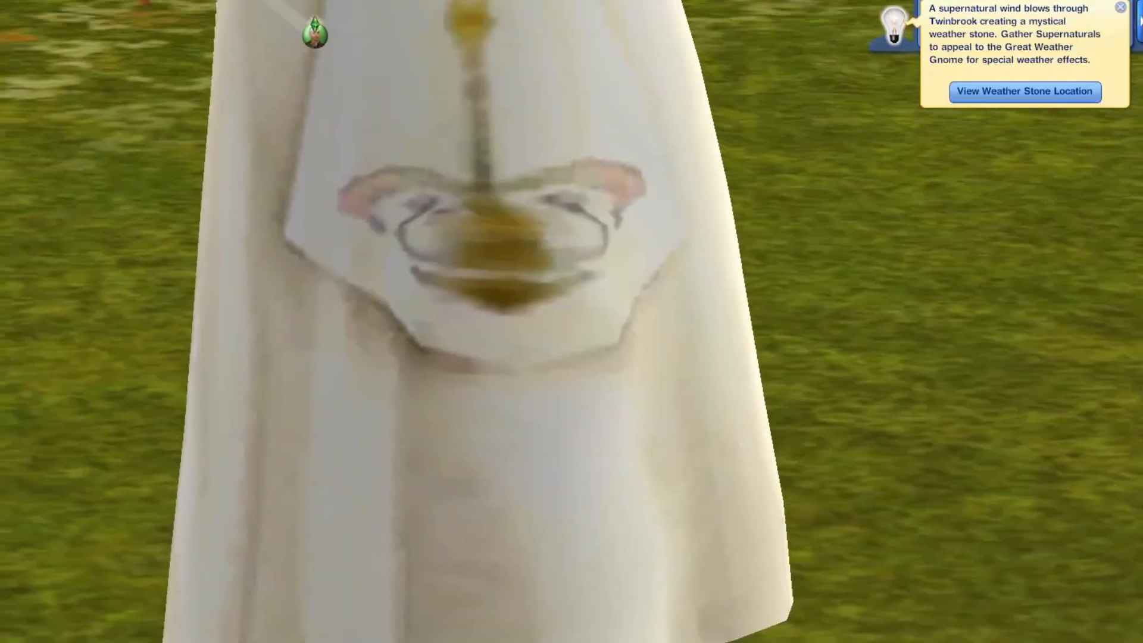
middle_click_drag(571, 322, 571, 280)
scroll(572, 322, "down", 5)
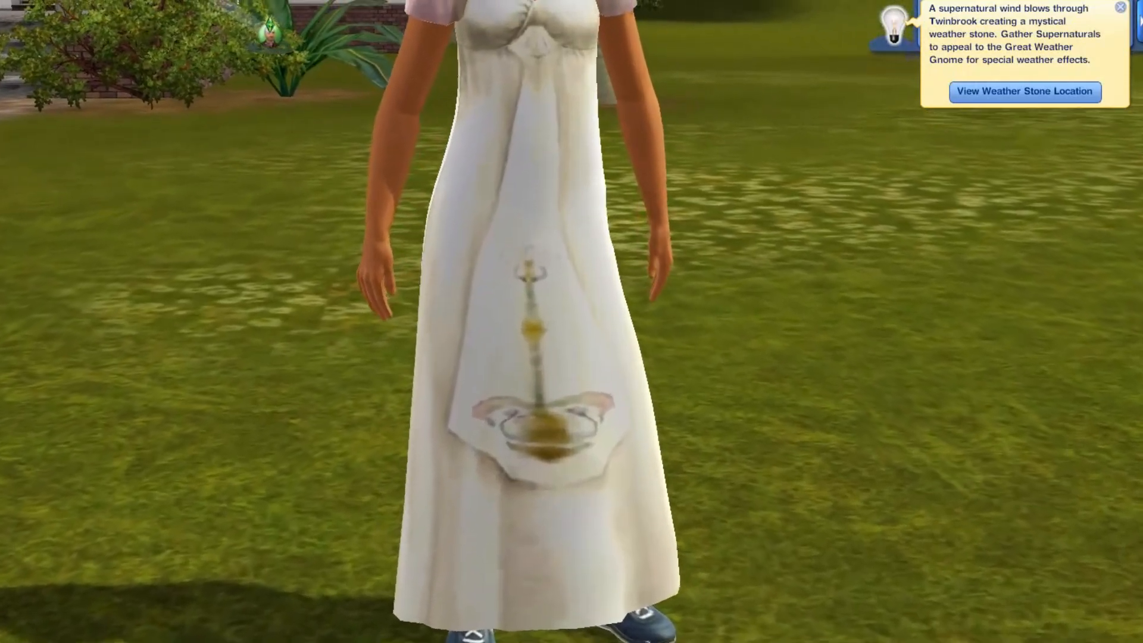
mouse_move(571, 322)
middle_mouse_down()
mouse_move(572, 203)
mouse_move(571, 322)
middle_mouse_up()
scroll(572, 321, "down", 4)
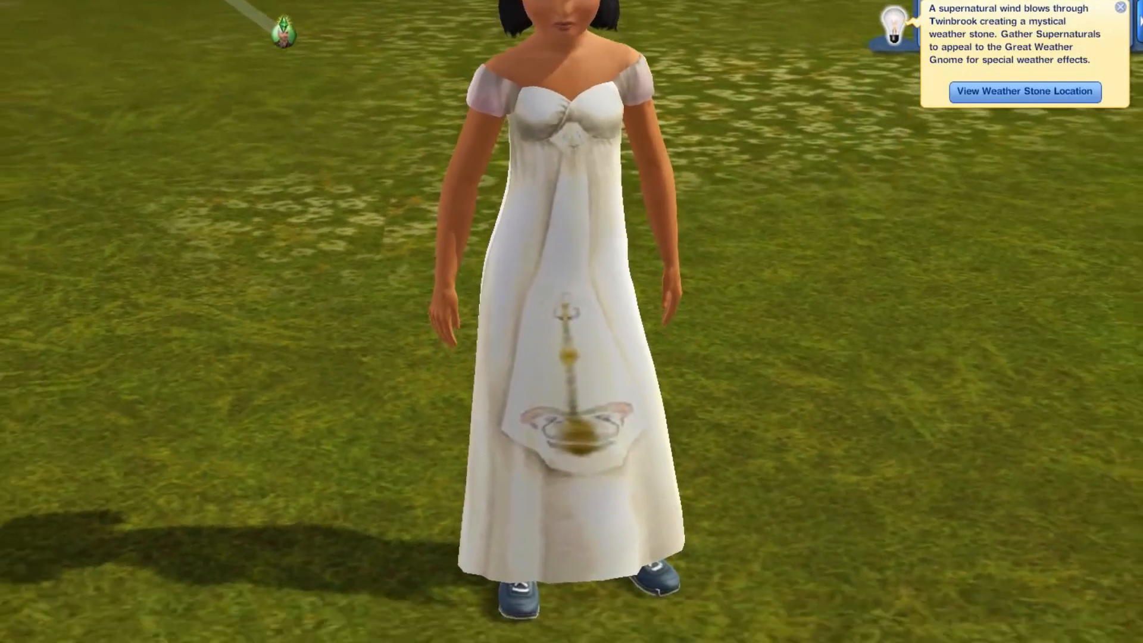
scroll(571, 321, "down", 3)
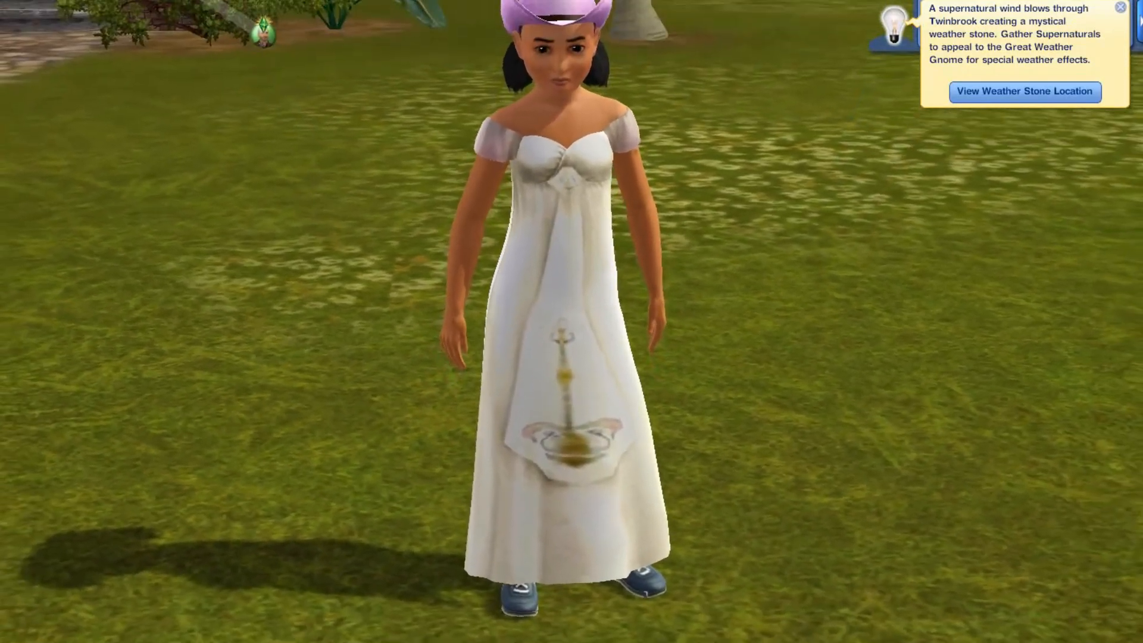
scroll(571, 321, "up", 4)
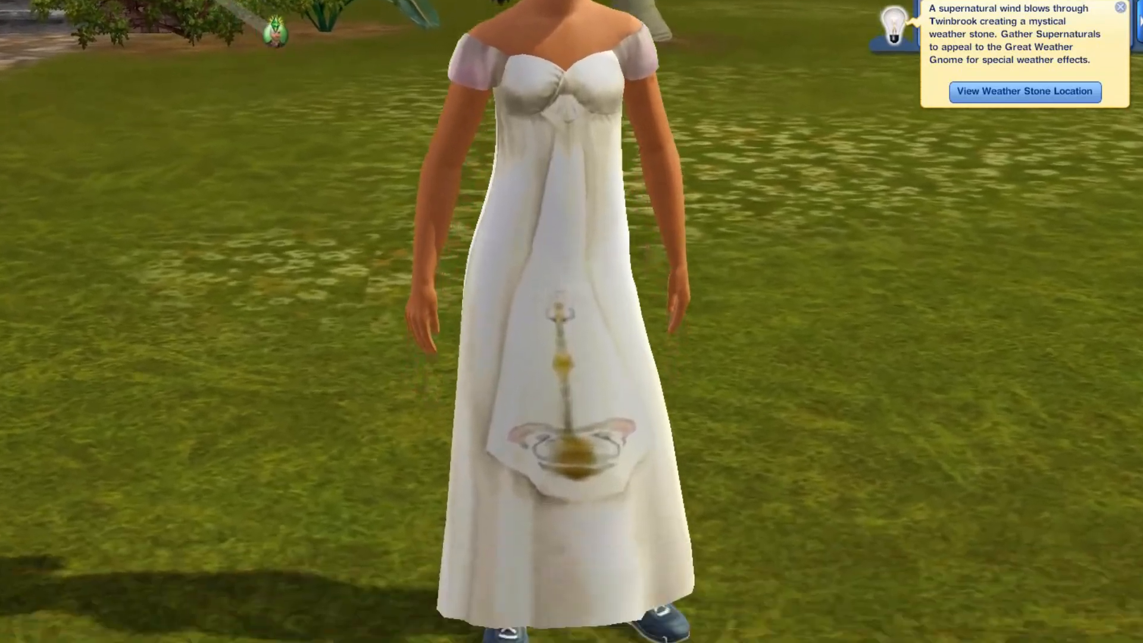
middle_click_drag(572, 322, 572, 211)
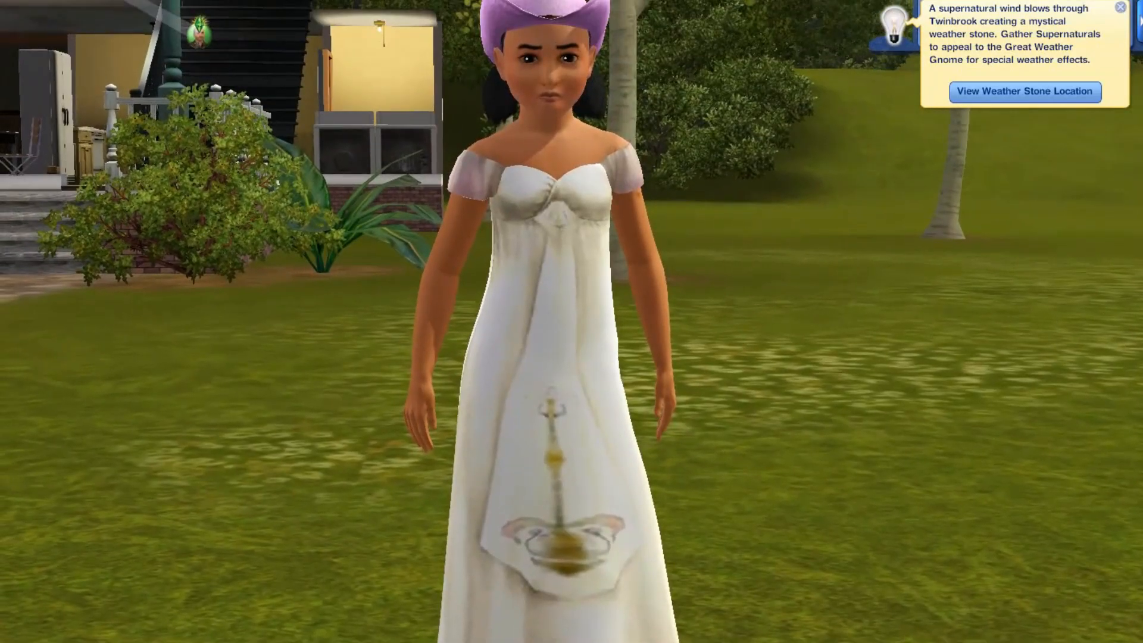
scroll(571, 322, "up", 3)
middle_click_drag(571, 322, 559, 250)
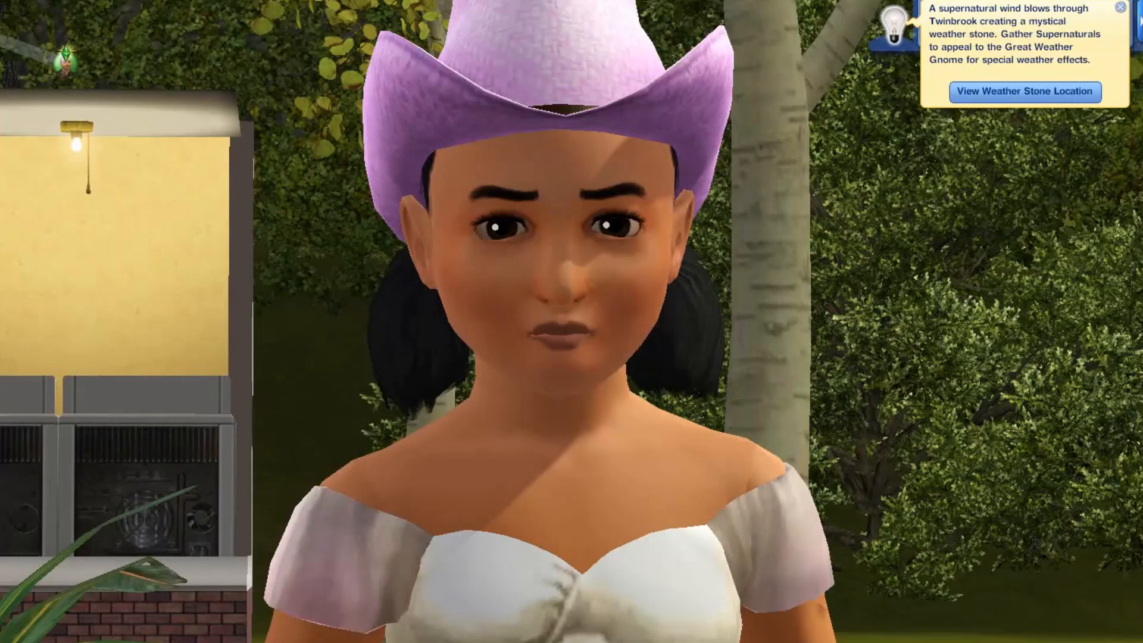
scroll(572, 321, "down", 5)
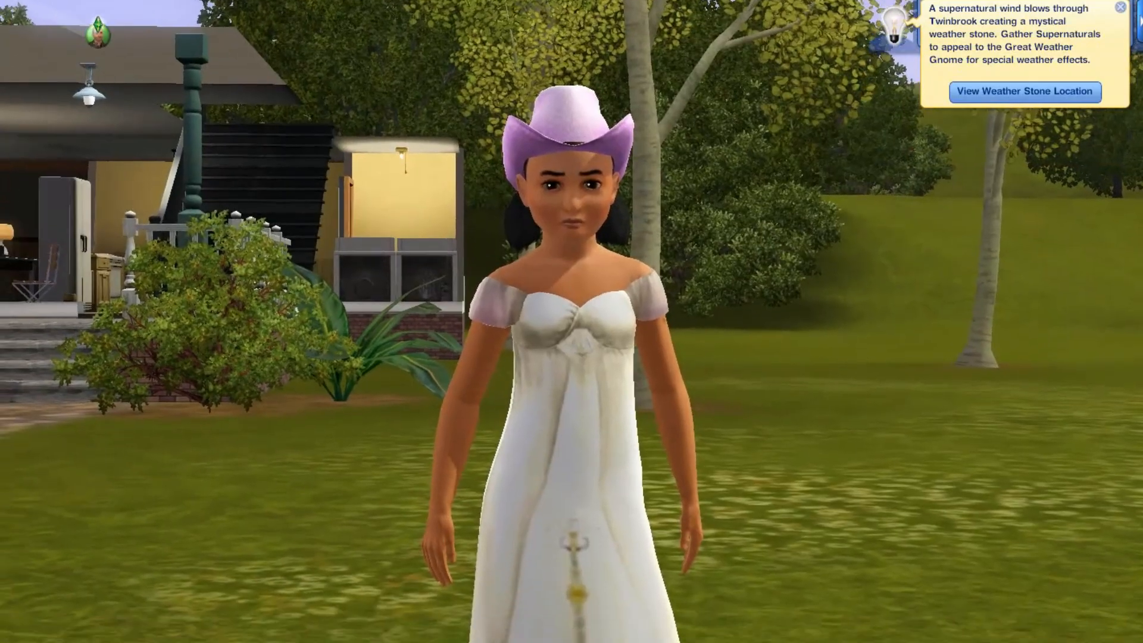
scroll(572, 321, "up", 5)
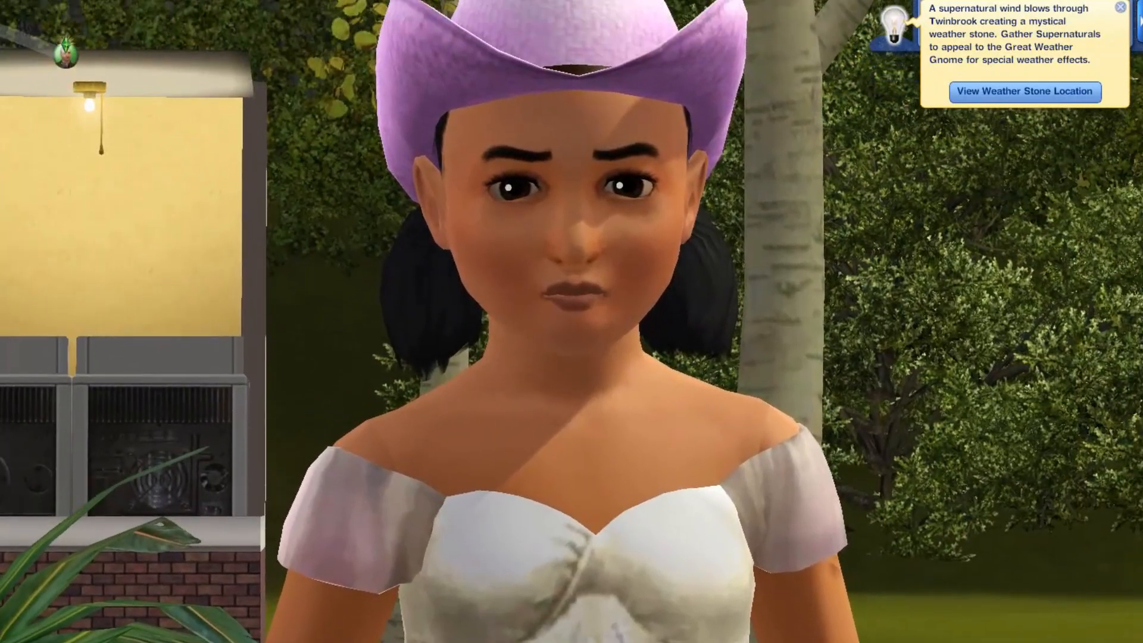